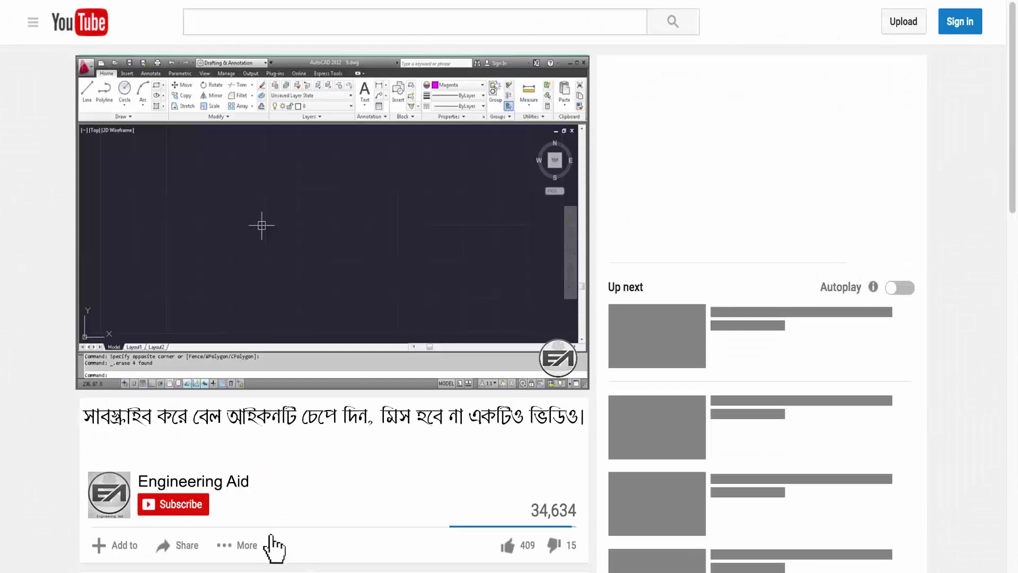
Subscribe to the Engineering Aid channel using the red button under the tutorial video
click(183, 505)
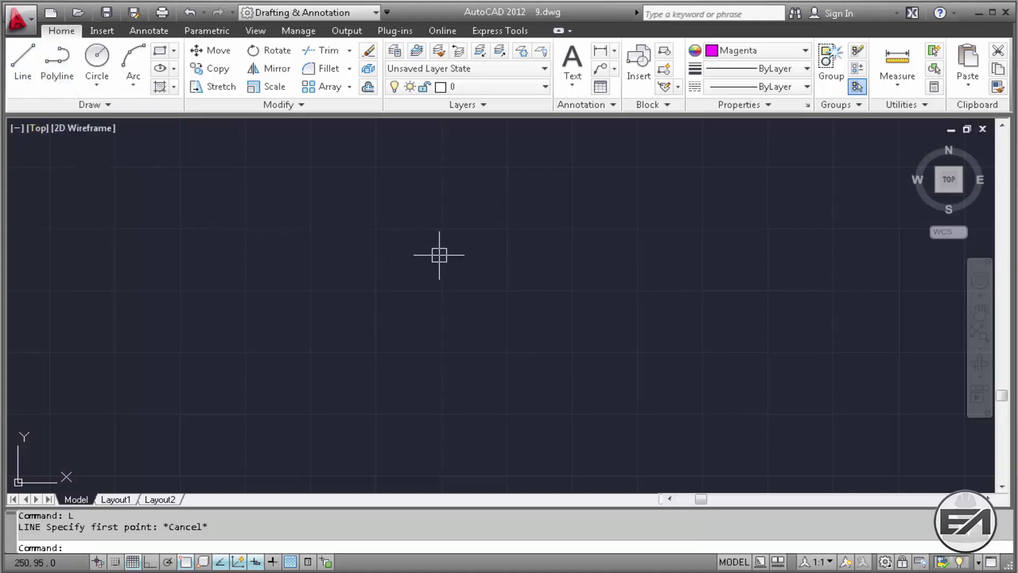
Start a line outline with a 20-unit first side and a 30-unit second side
text(l)
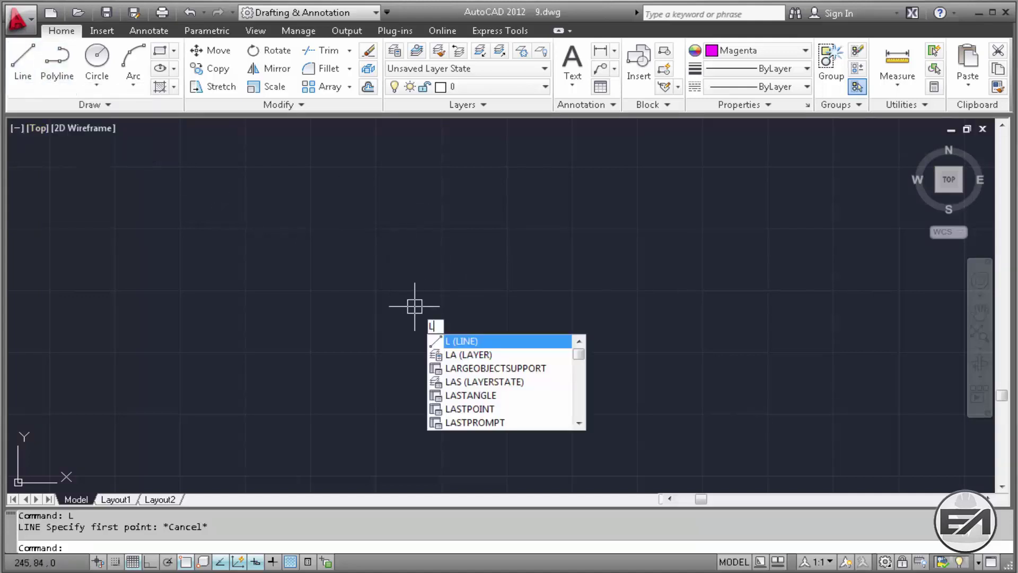
key(Return)
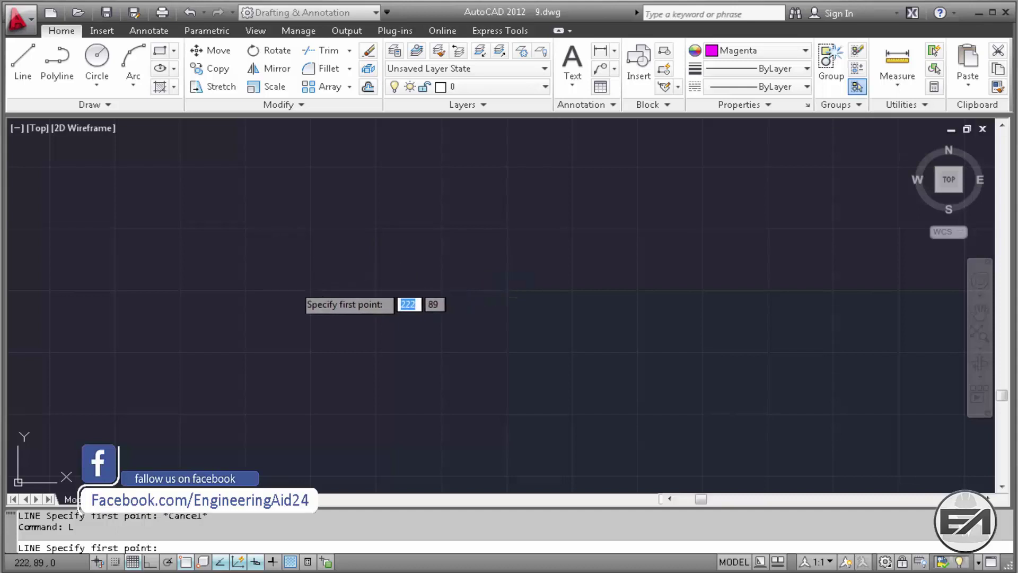
click(276, 320)
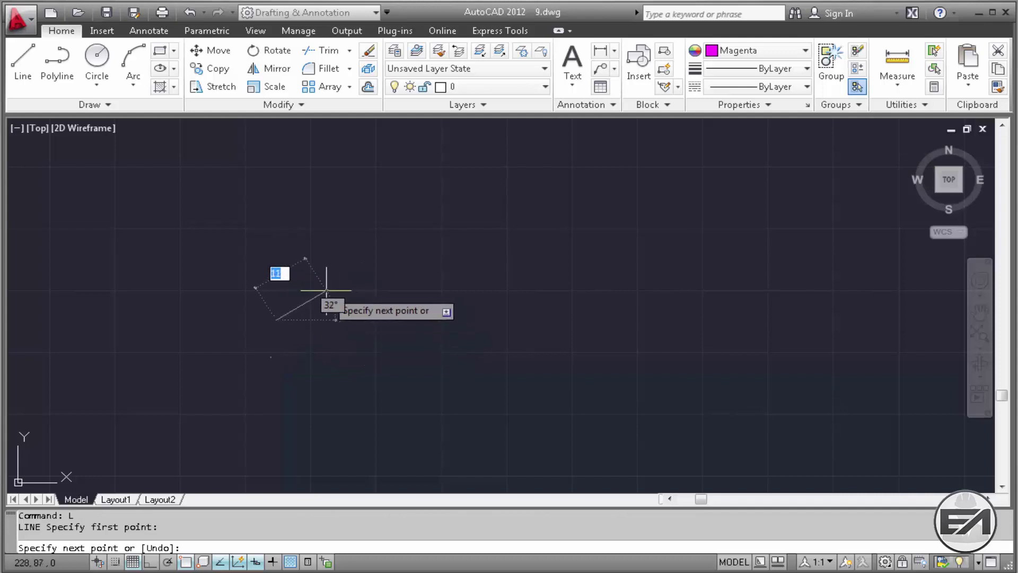
text(2)
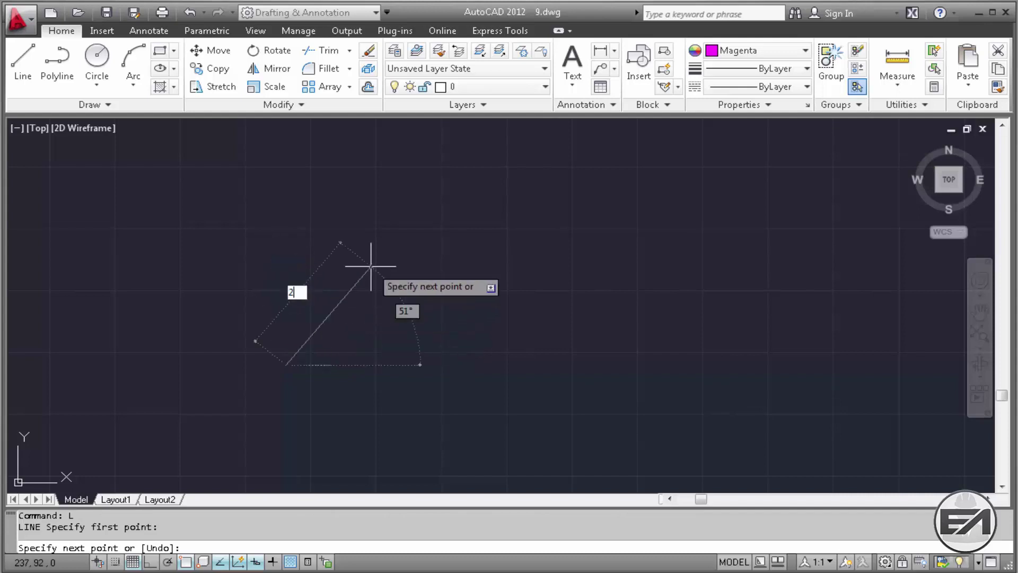
text(0)
key(Return)
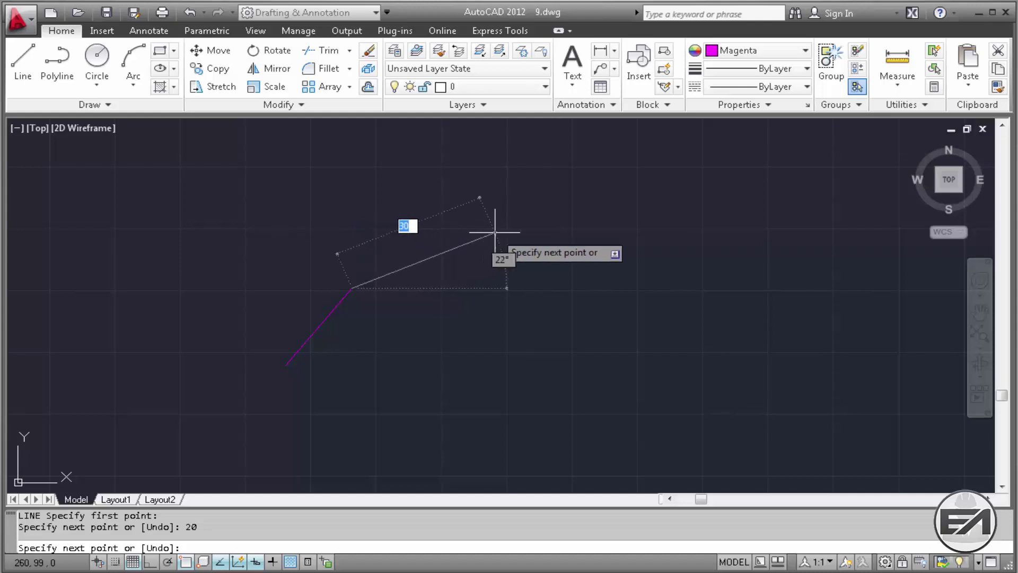
text(30)
key(Return)
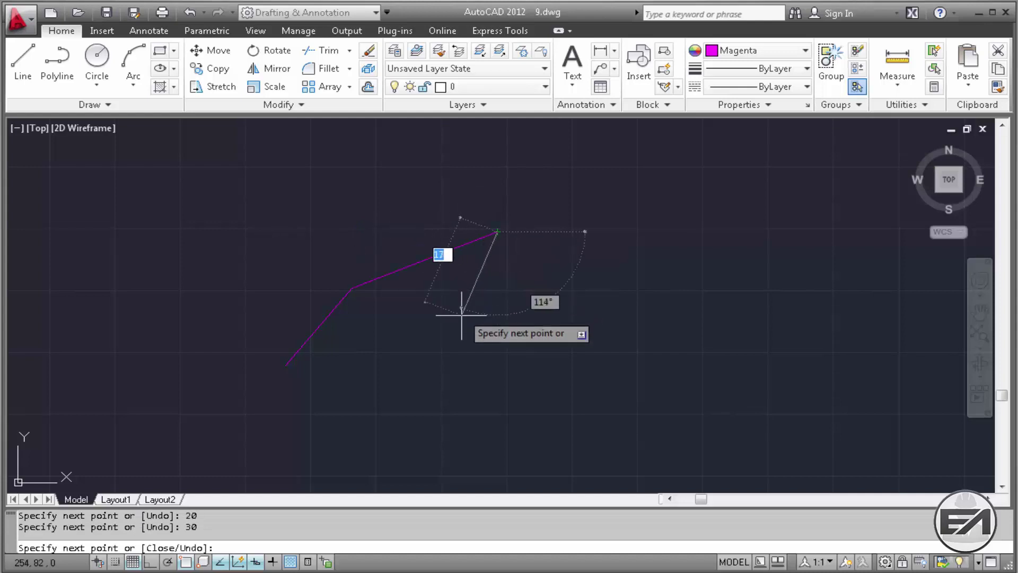
Add 30- and 10-unit sides, undo the 10-unit one, and close the outline
text(3)
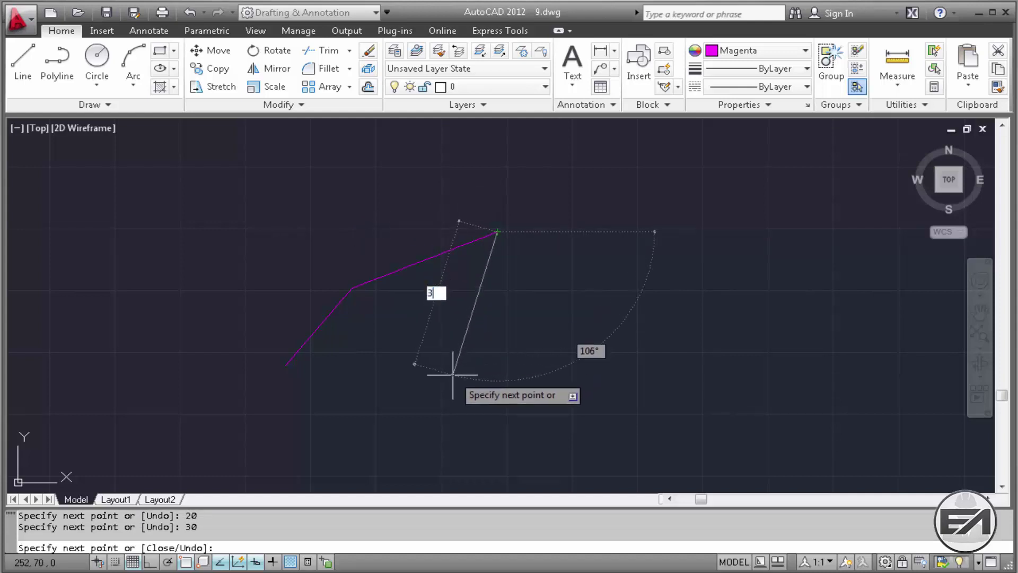
text(0)
key(Return)
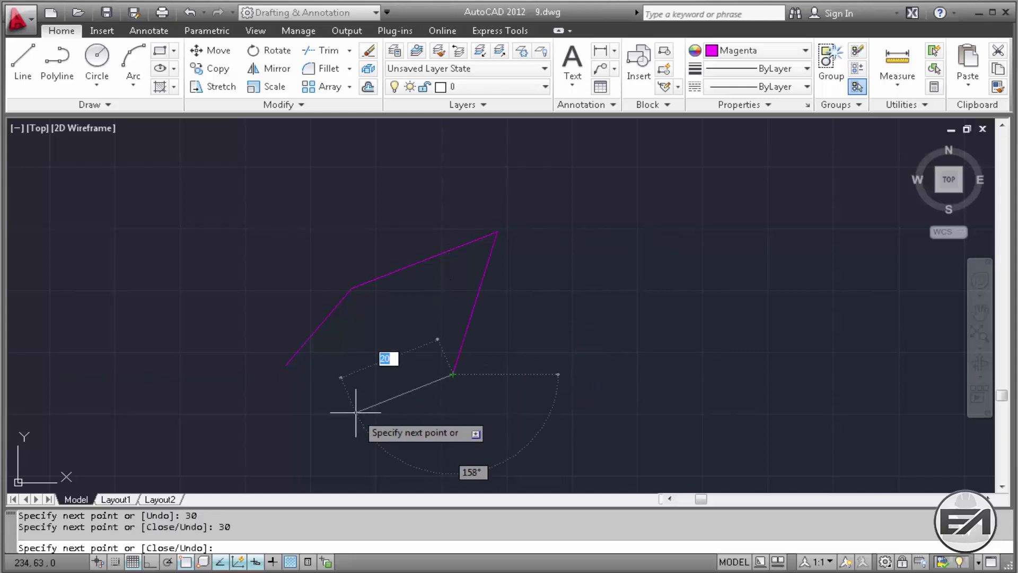
text(10)
key(Return)
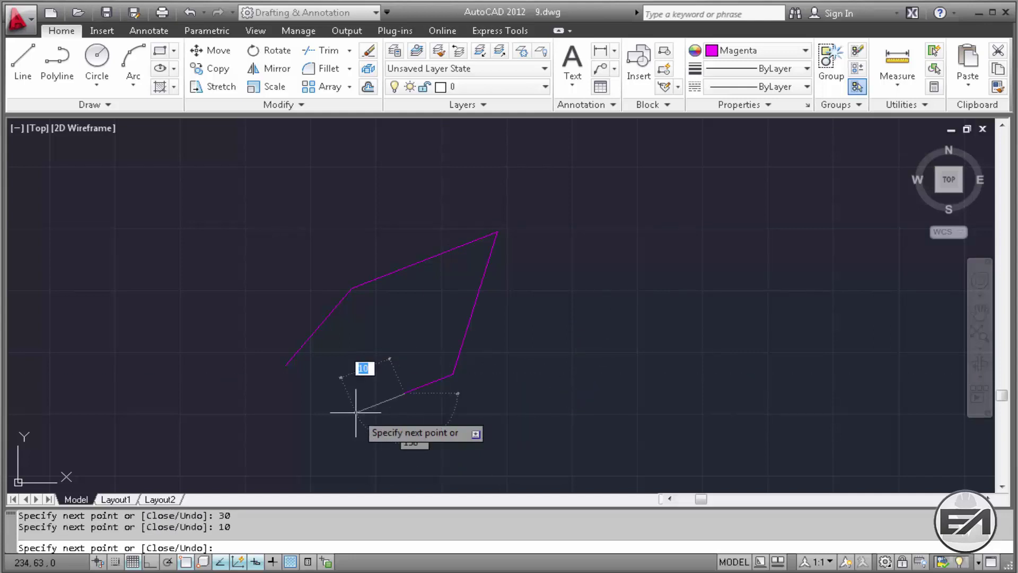
right_click(392, 392)
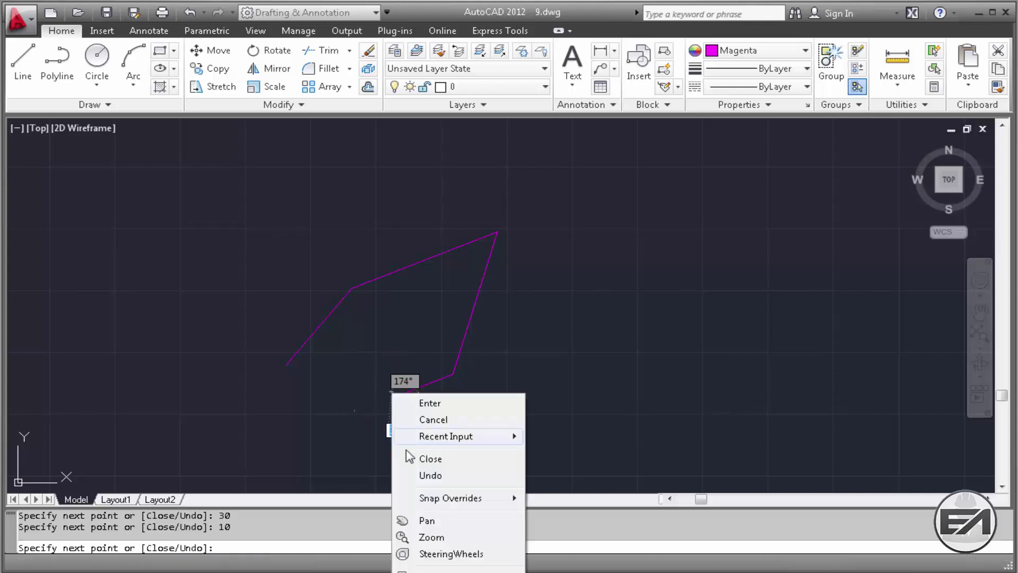
click(433, 475)
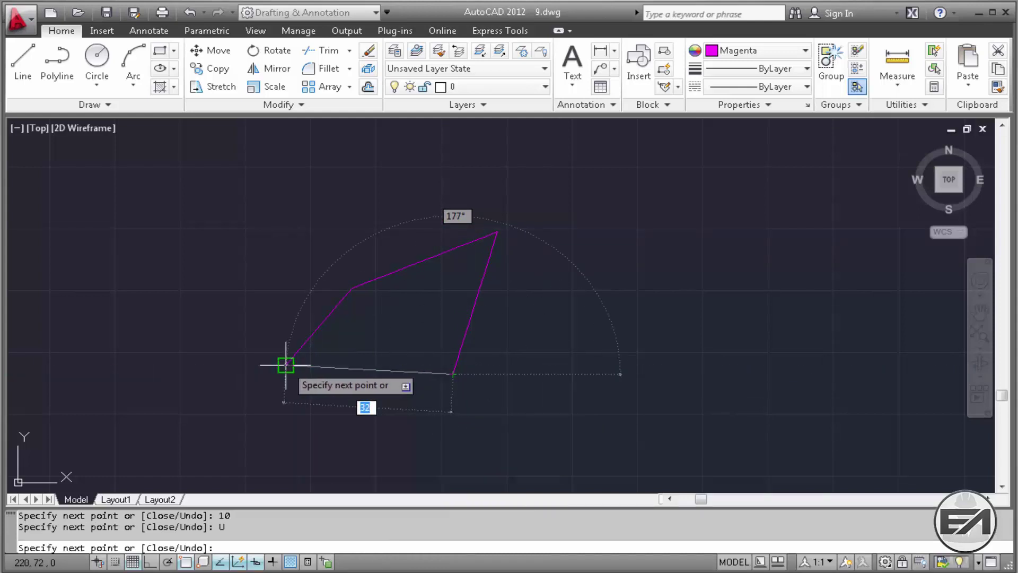
right_click(323, 362)
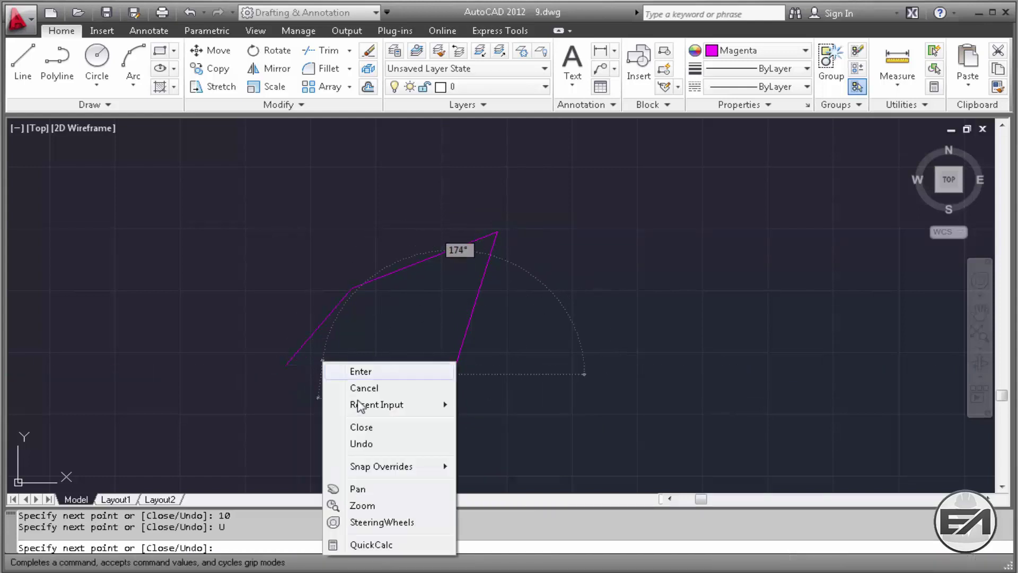
click(380, 427)
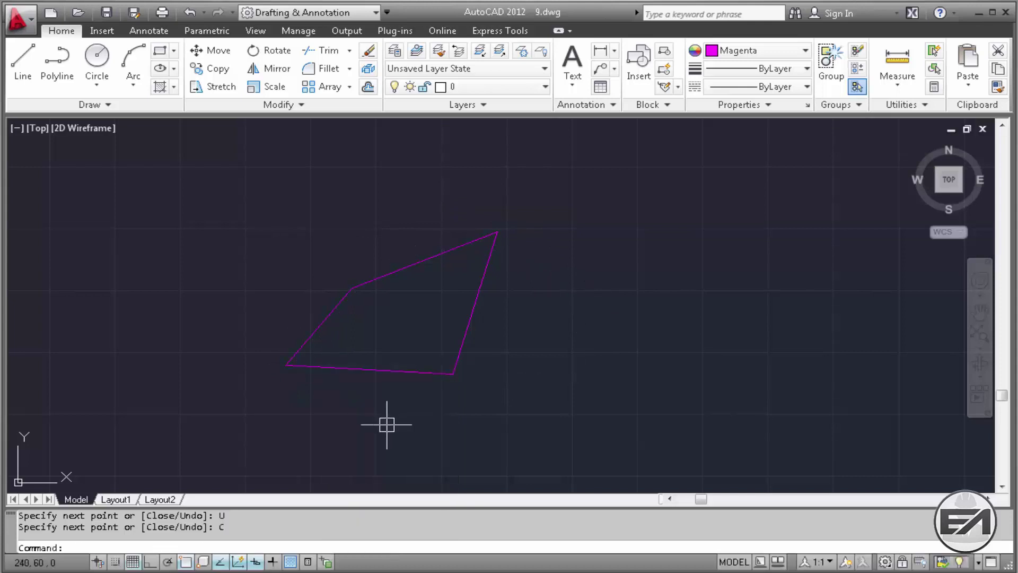
middle_drag(386, 424, 227, 336)
Turn on Ortho and draw the rectangle's 30-unit top side with LINE
middle_drag(288, 321, 448, 300)
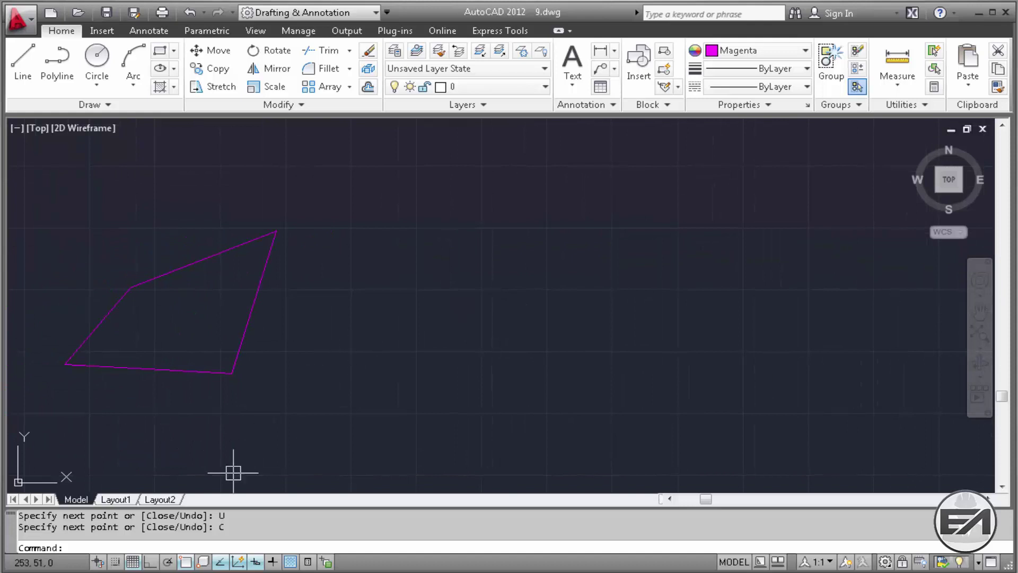
click(154, 560)
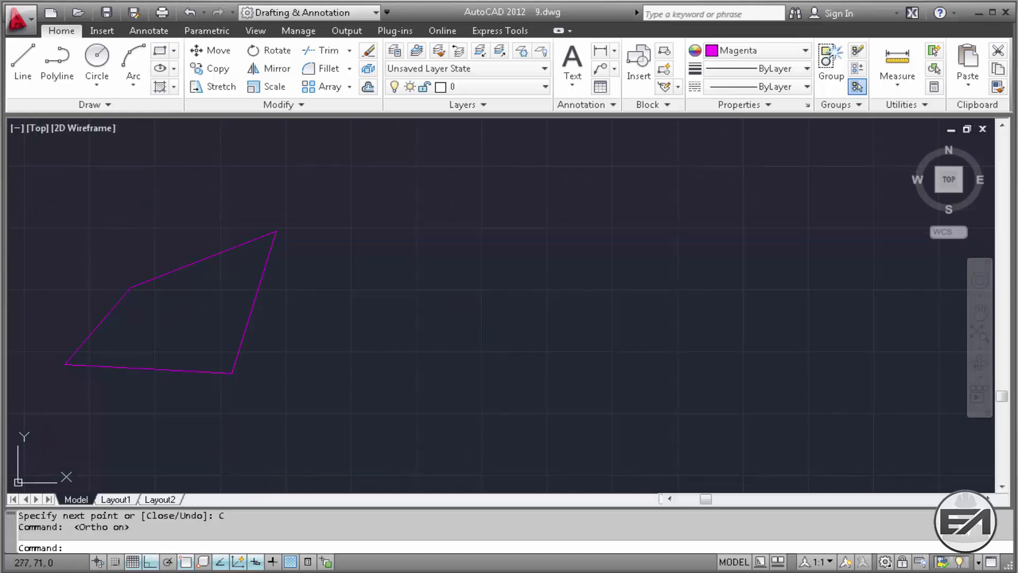
text(L)
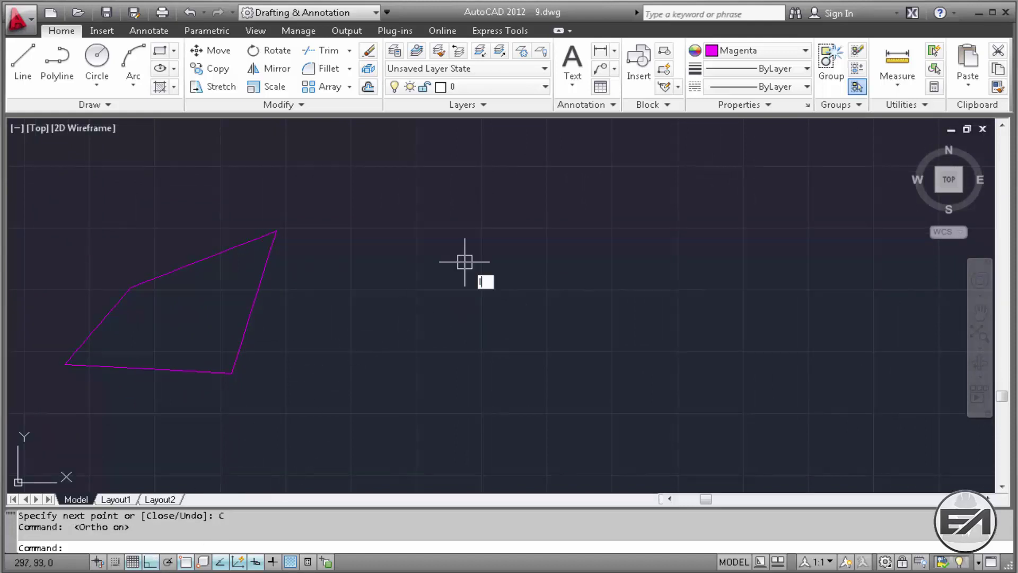
key(Return)
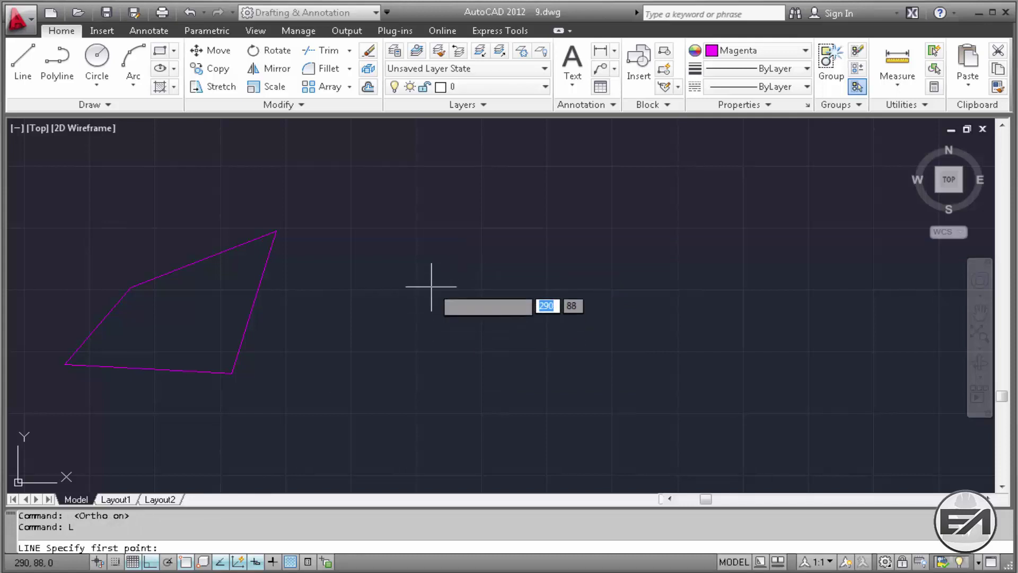
click(419, 234)
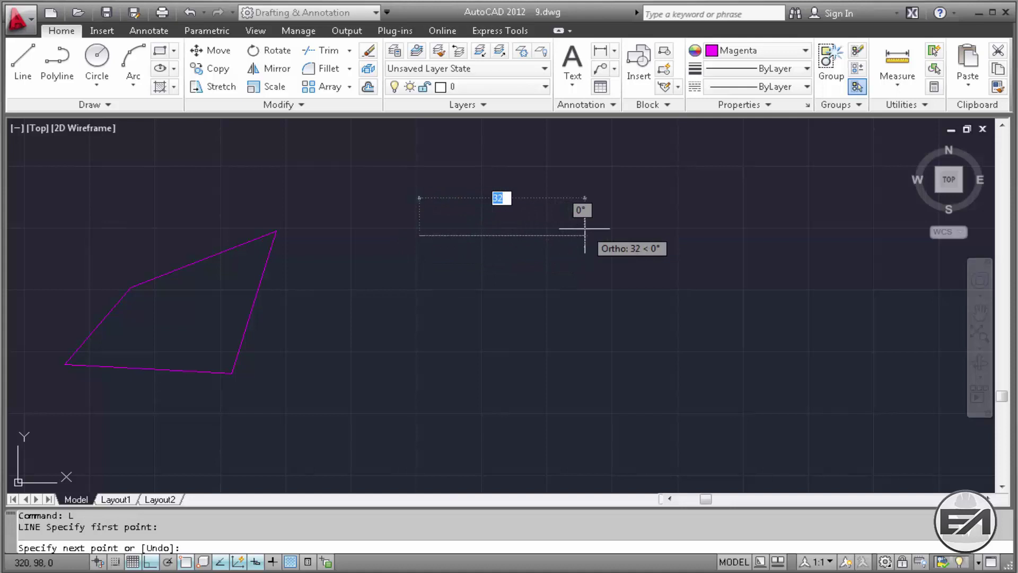
text(30)
key(Return)
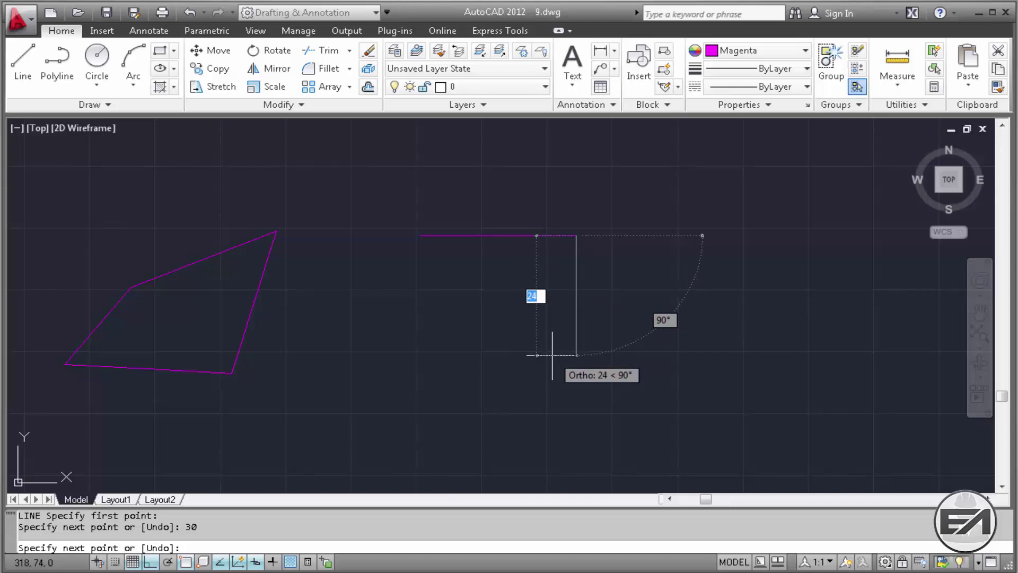
Add the 20-unit and 30-unit sides and close the rectangle
text(20)
key(Return)
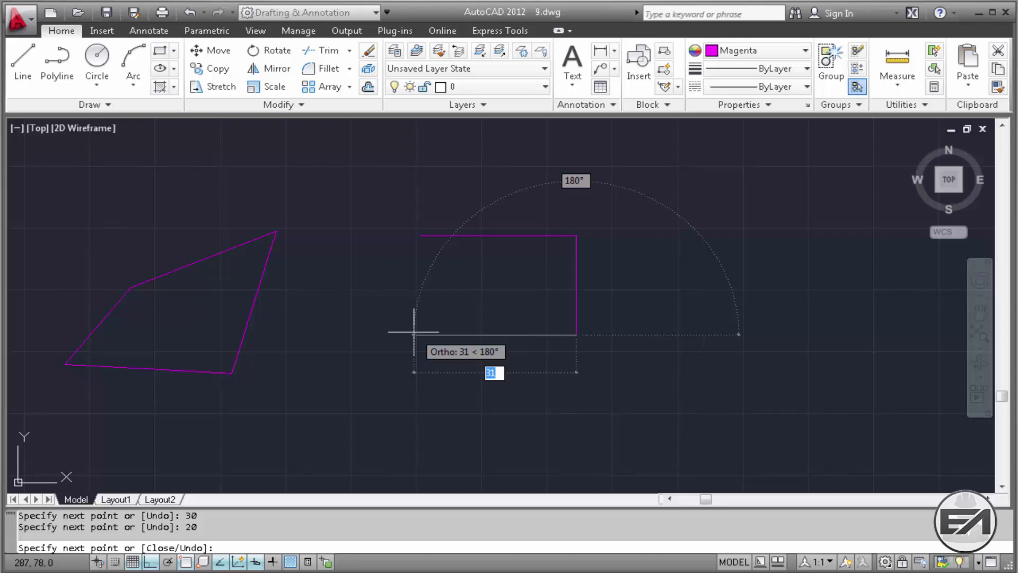
text(30)
key(Return)
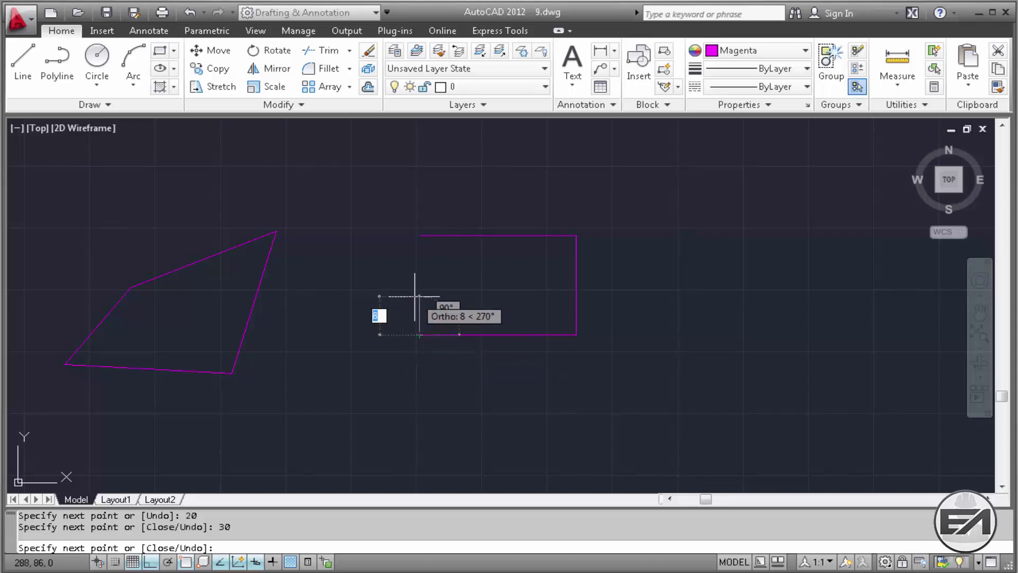
right_click(414, 297)
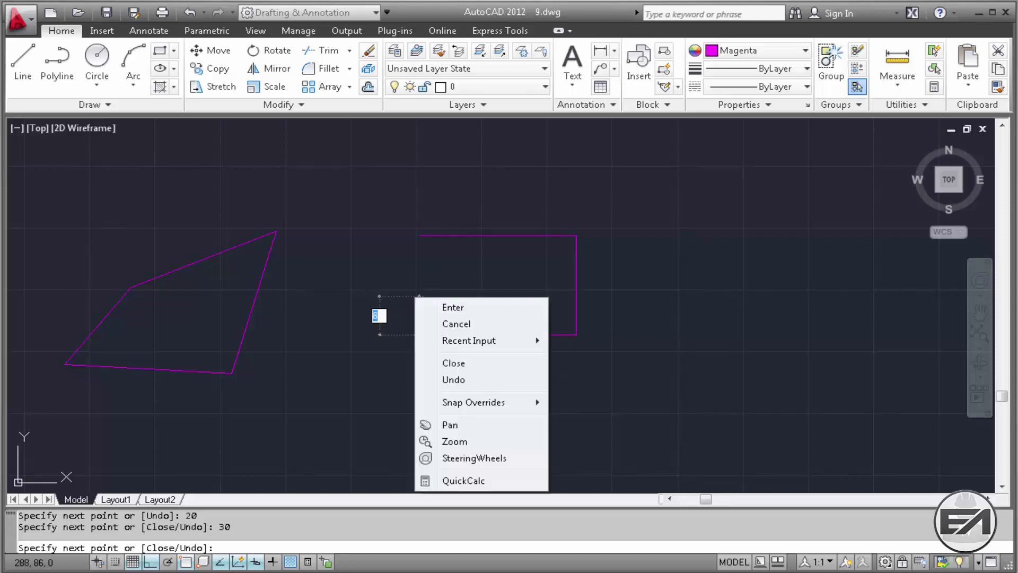
click(455, 361)
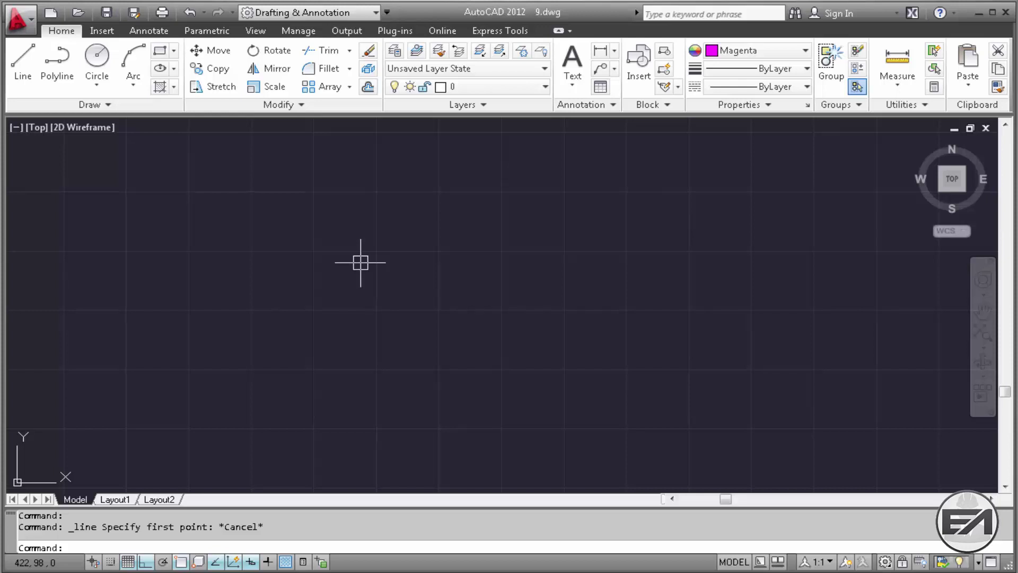
Draw a 20-unit horizontal line from a new start point
click(22, 66)
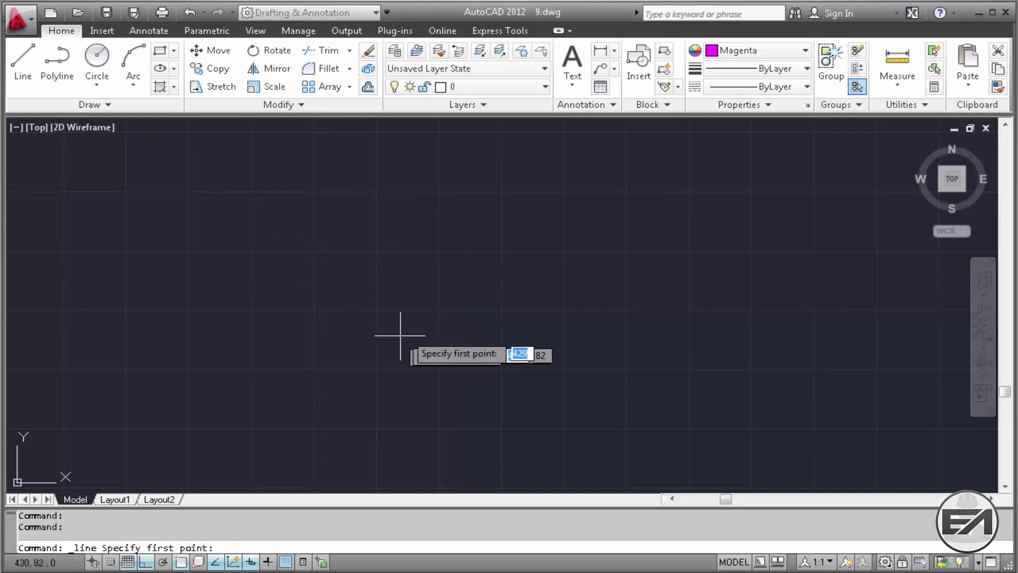
click(530, 315)
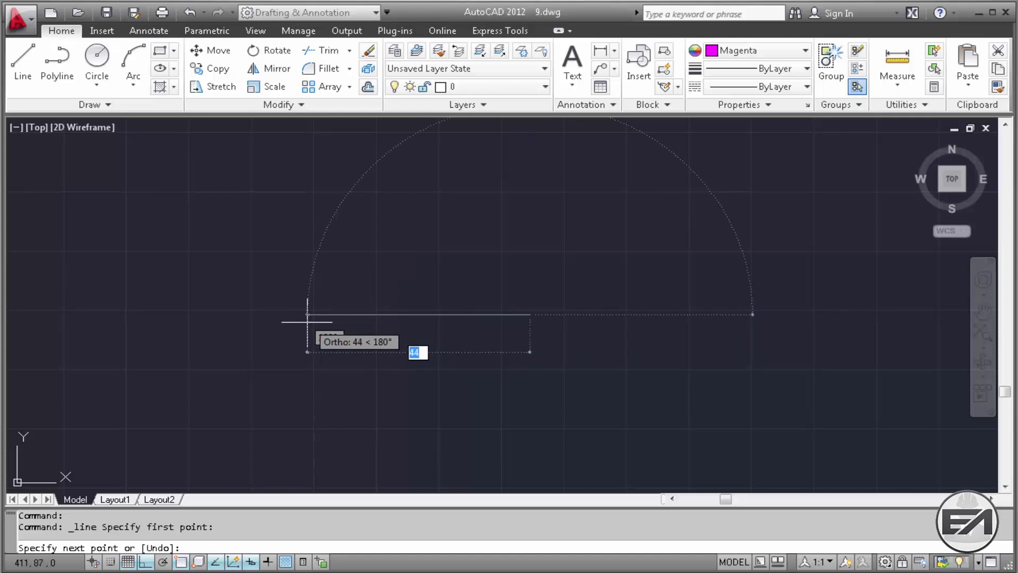
text(2)
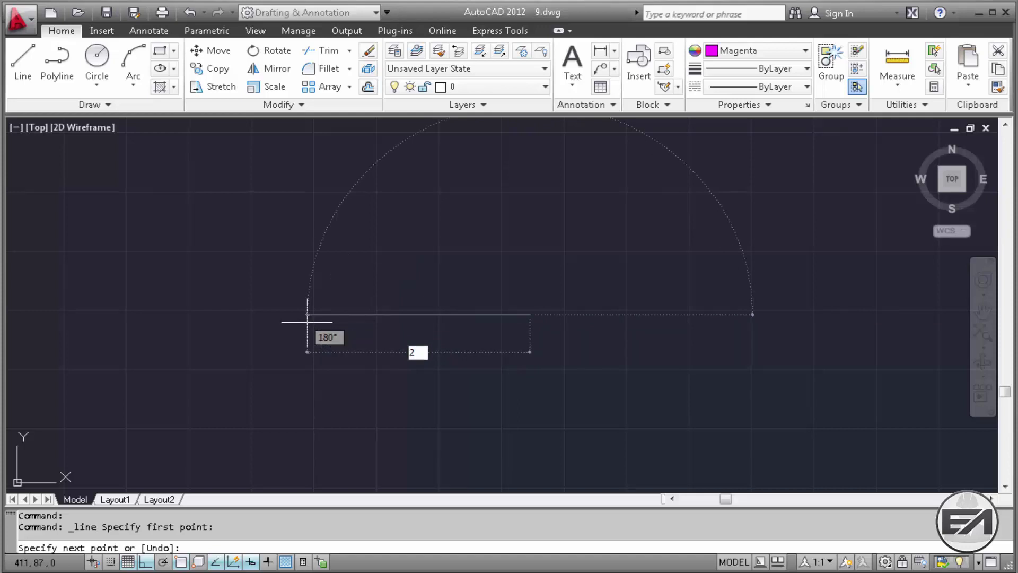
text(0)
key(Return)
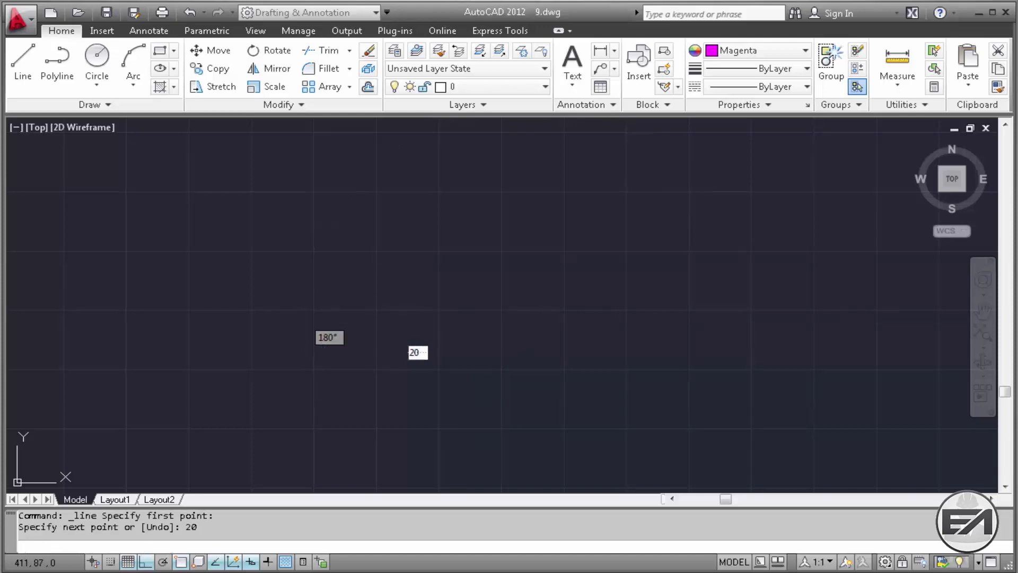
Turn Ortho off and add a 25-unit segment at 60°
key(F8)
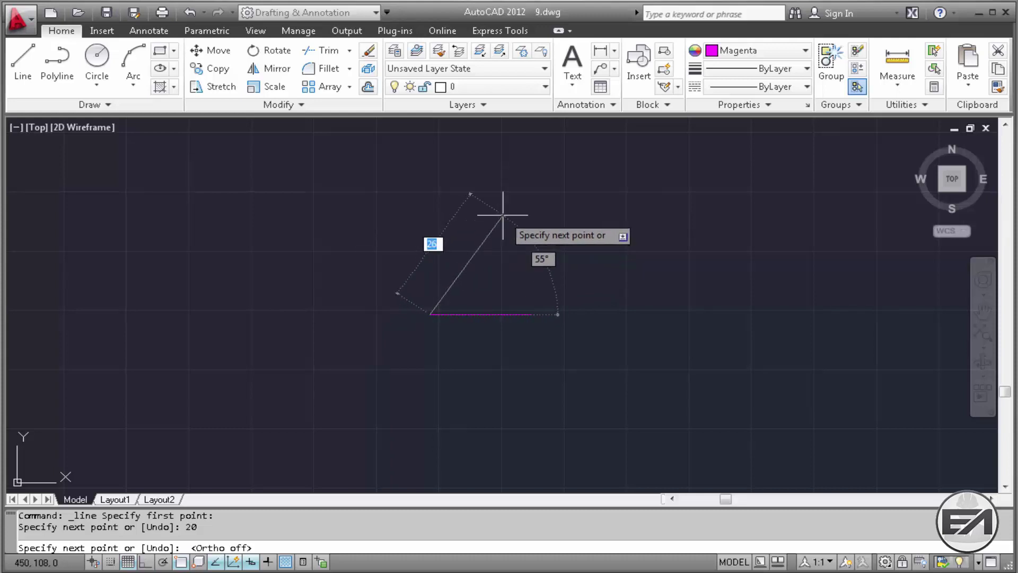
text(25)
key(Tab)
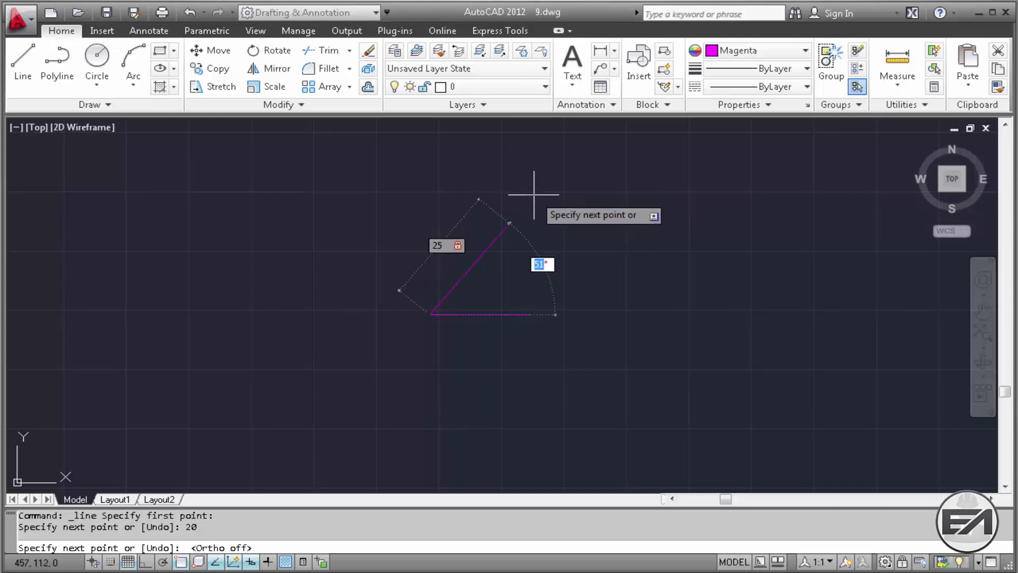
text(6)
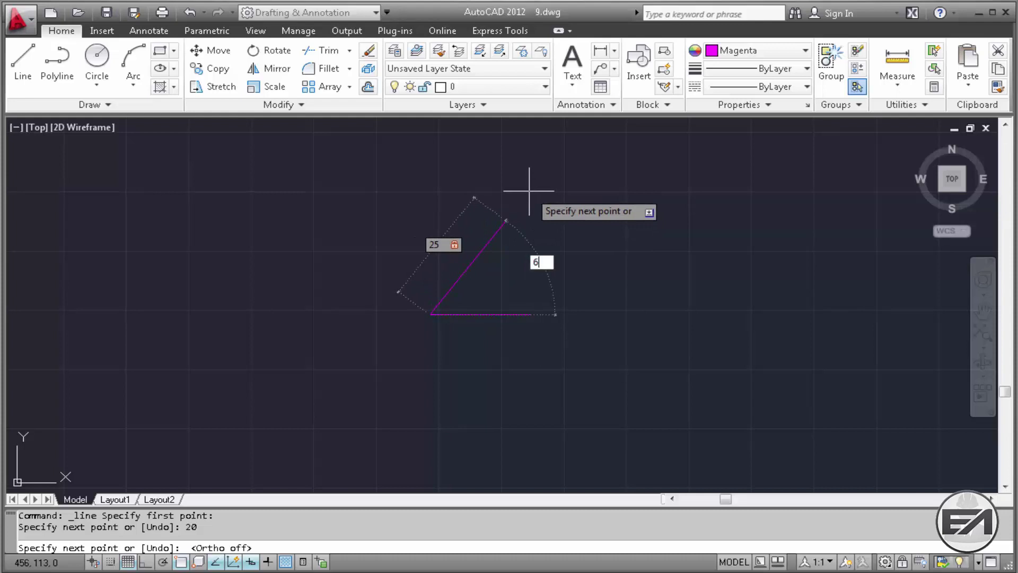
text(0)
key(Return)
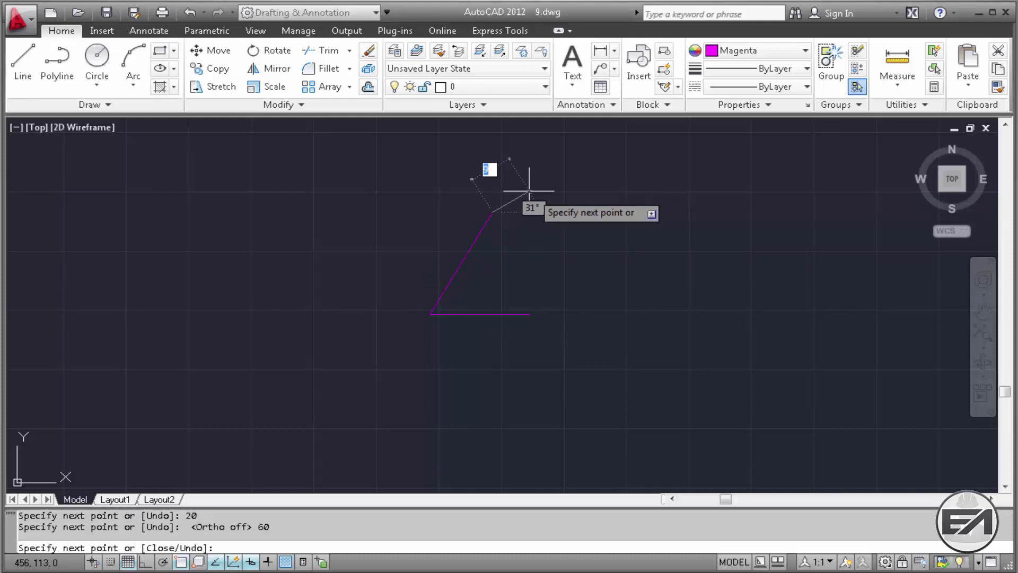
right_click(529, 190)
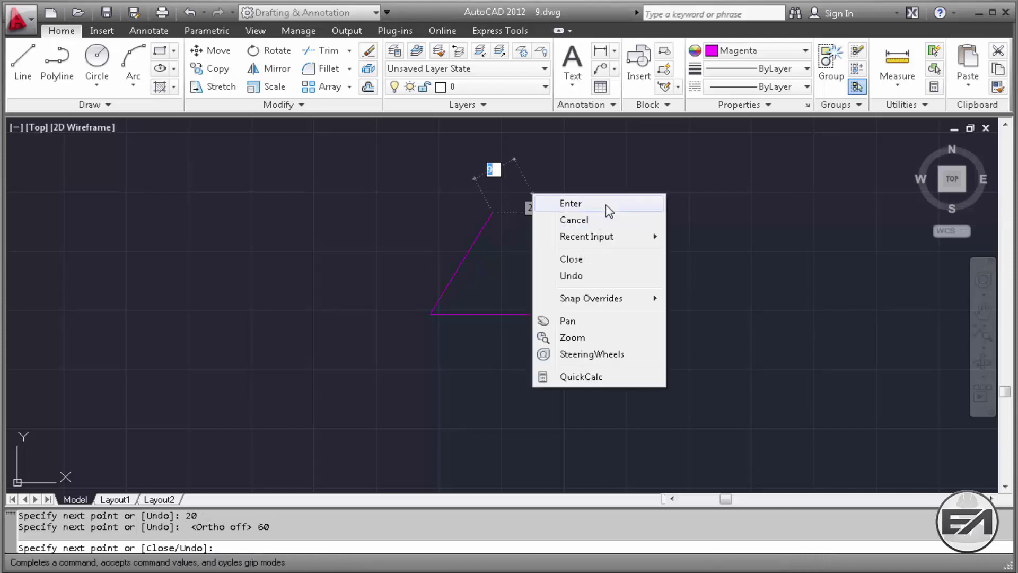
key(Escape)
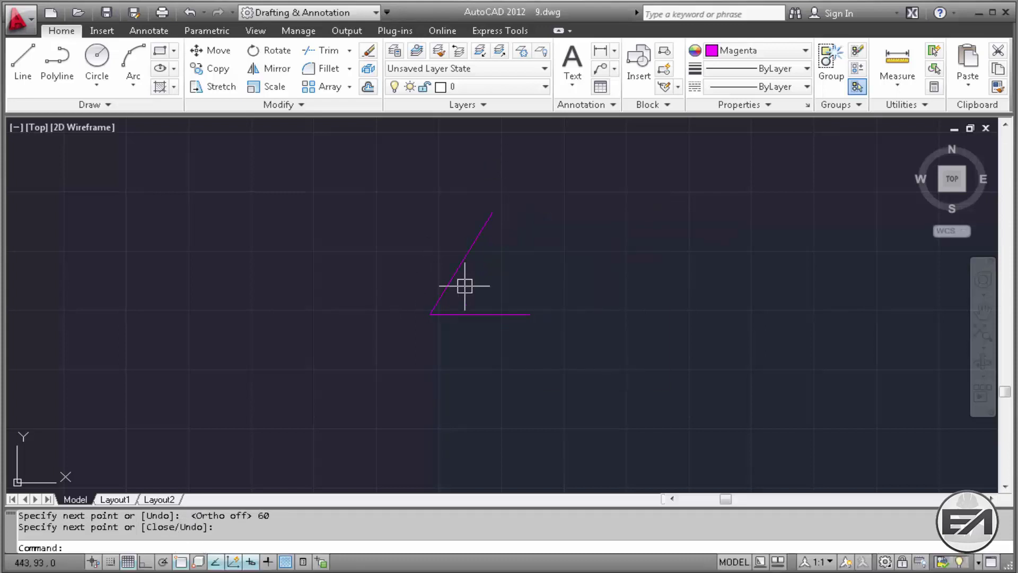
End the line and view the Inscribed/Circumscribed examples, then the side=6 wrench drawing
key(Return)
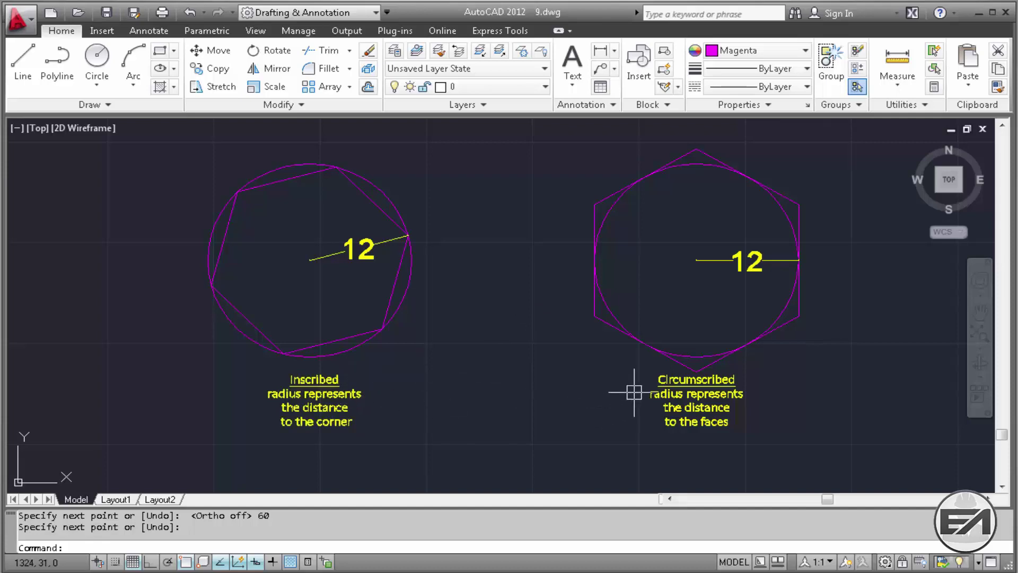
scroll(523, 299, up, 1)
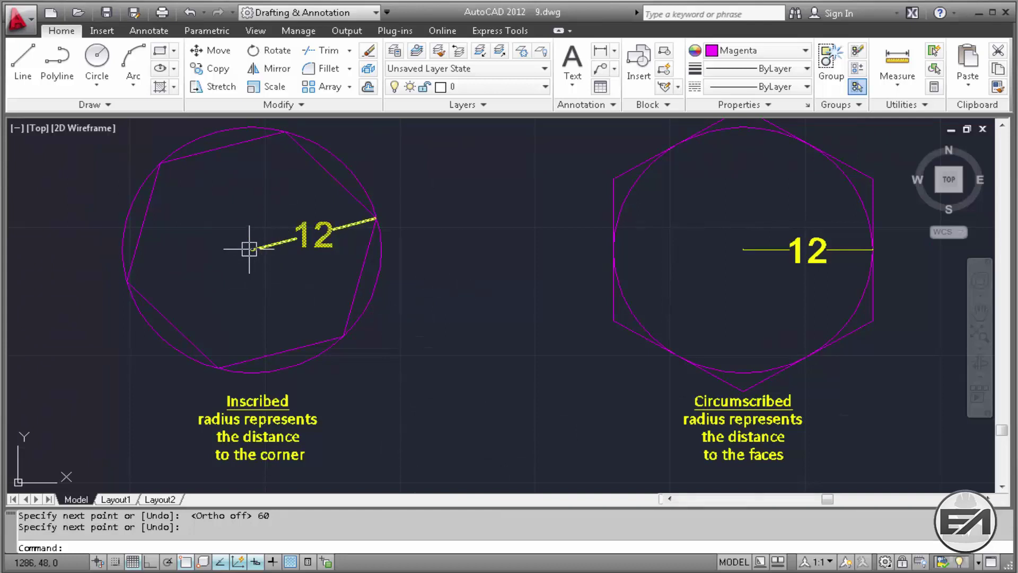
mouse_move(368, 221)
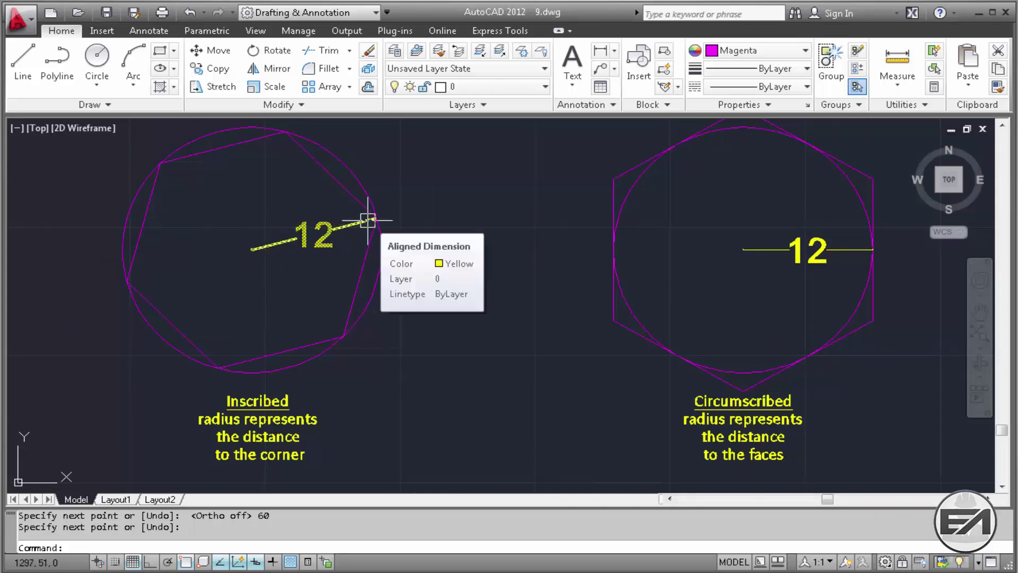
middle_drag(359, 227, 319, 234)
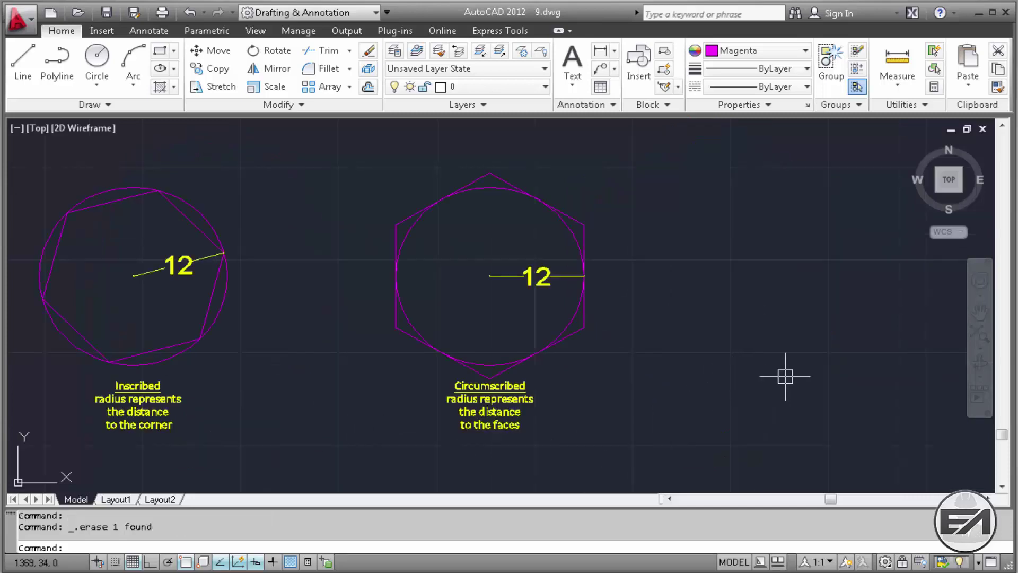
middle_drag(784, 375, 337, 337)
scroll(489, 291, down, 2)
scroll(535, 191, down, 3)
Draw a hexagon centred on the lower wrench's jaw circle, circumscribed at radius 5
middle_drag(534, 190, 493, 132)
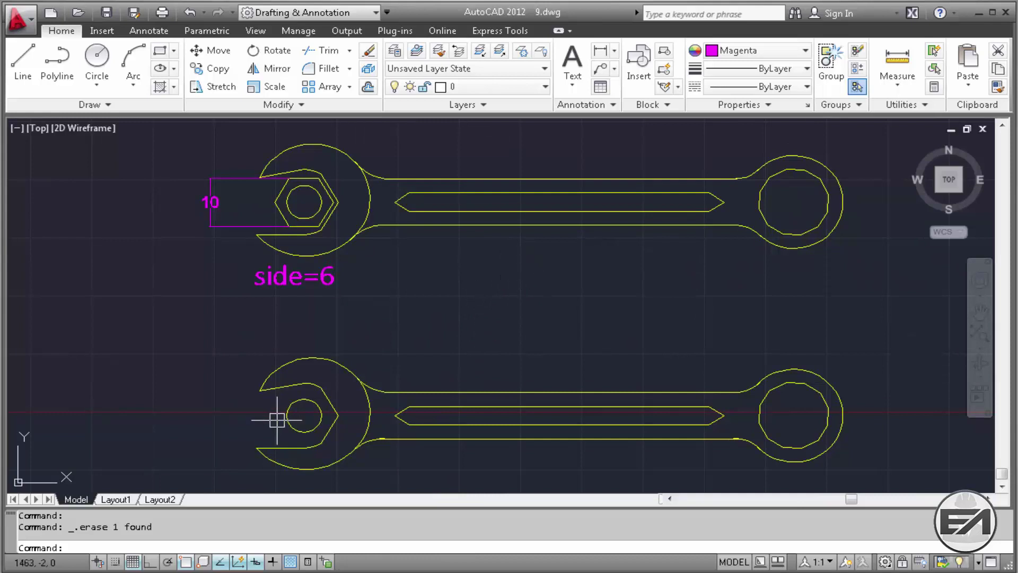
mouse_move(304, 414)
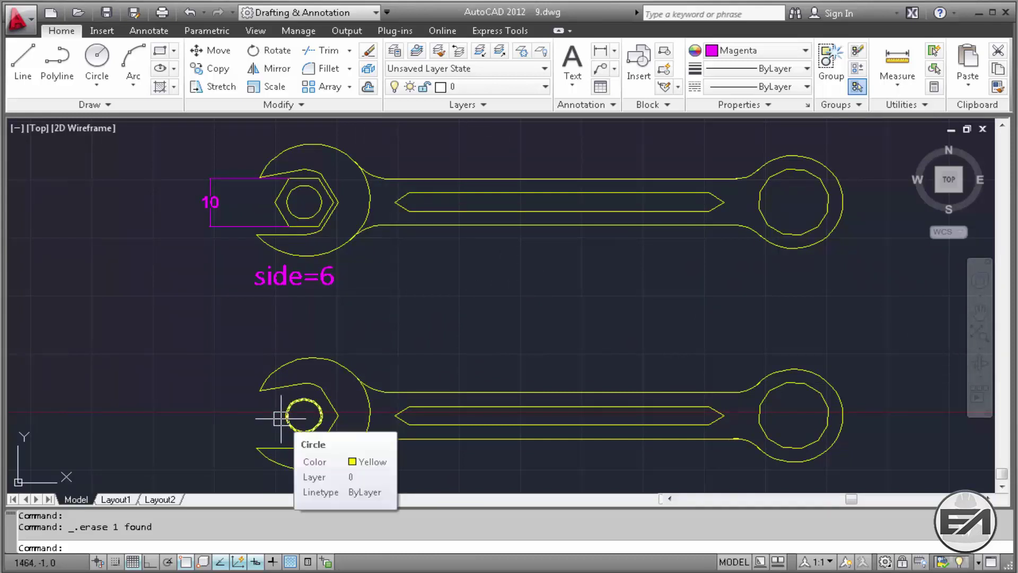
key(Escape)
key(Escape)
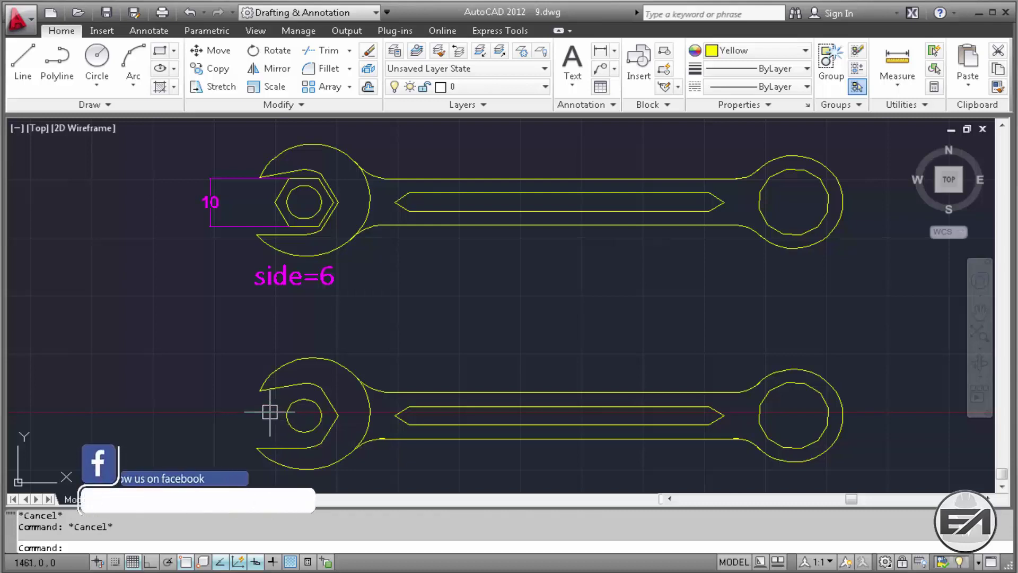
click(176, 53)
click(196, 96)
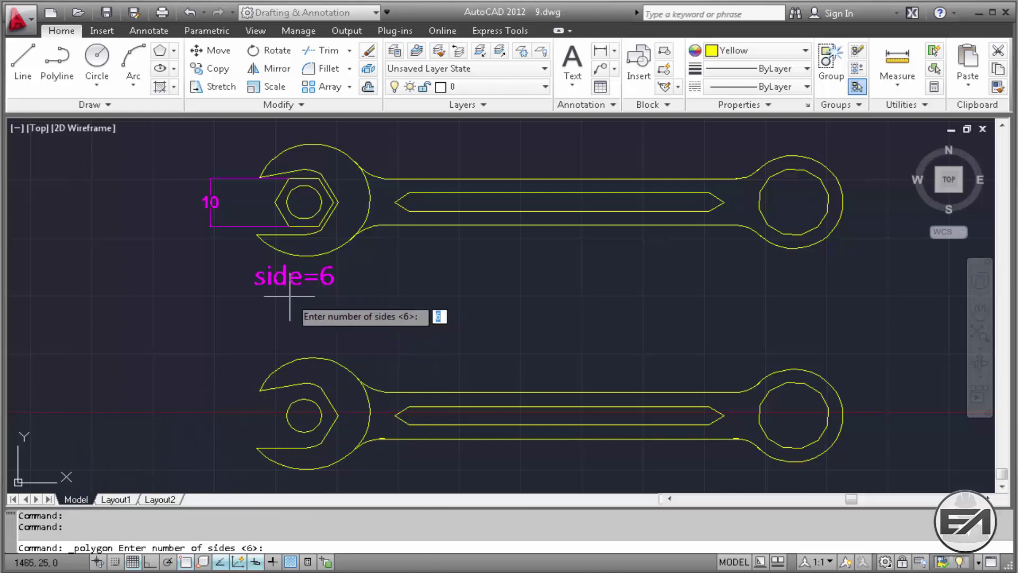
text(6)
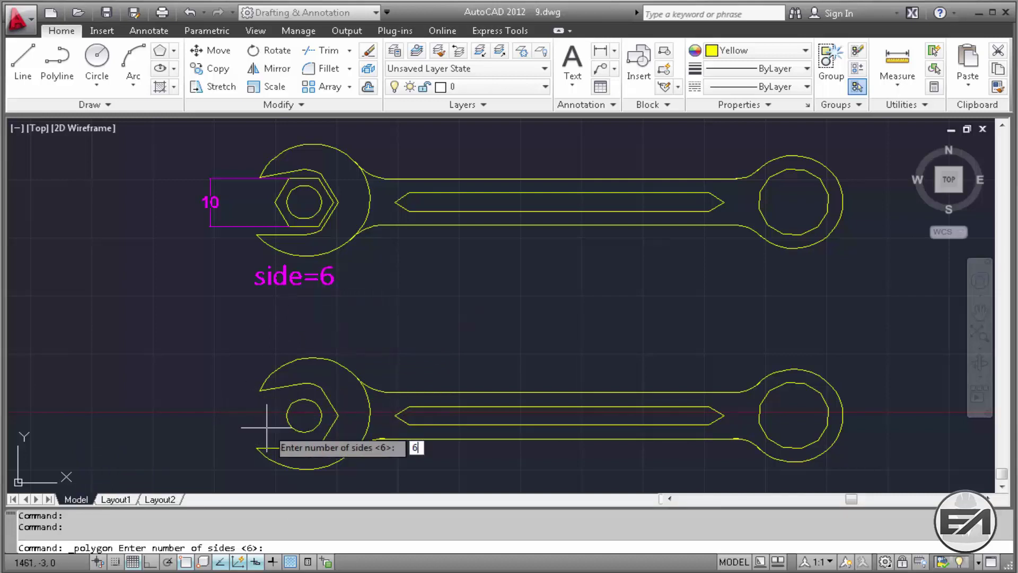
key(Return)
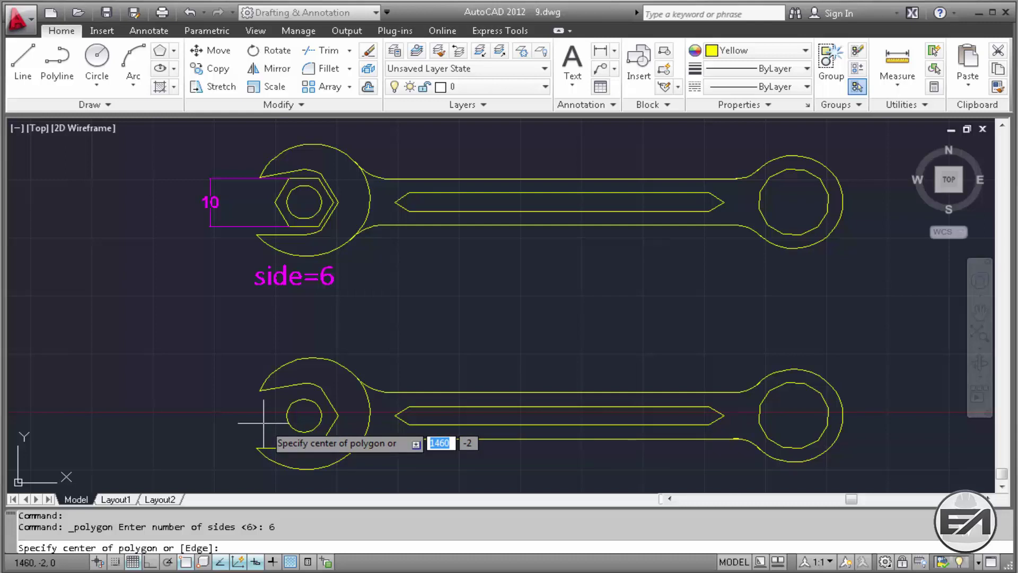
click(304, 415)
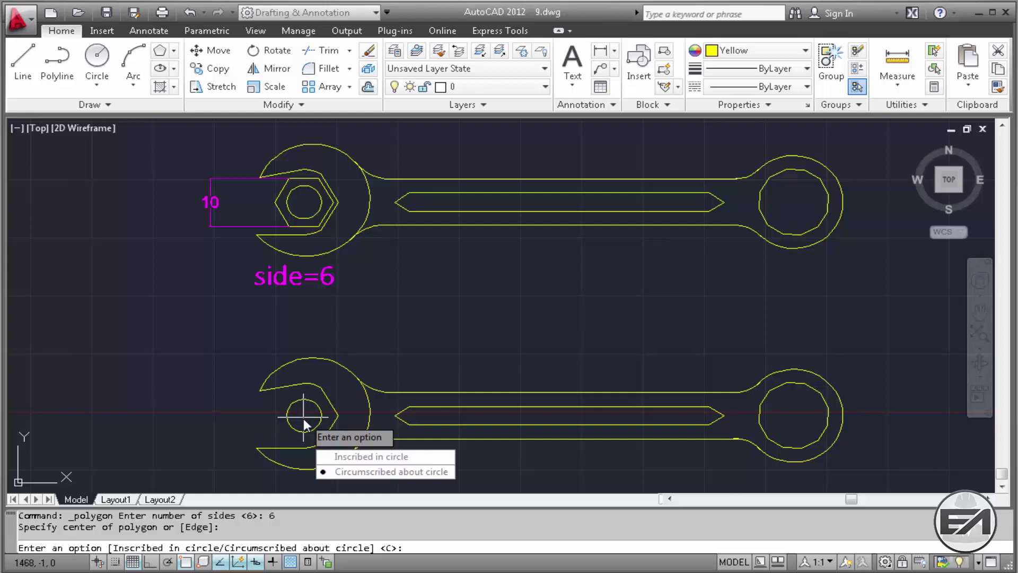
click(383, 473)
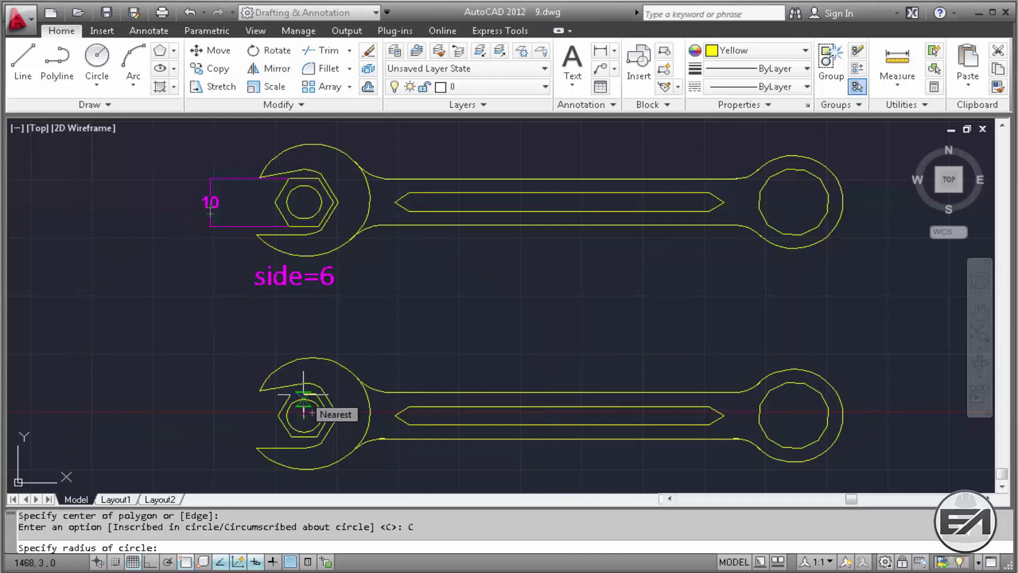
text(5)
key(Return)
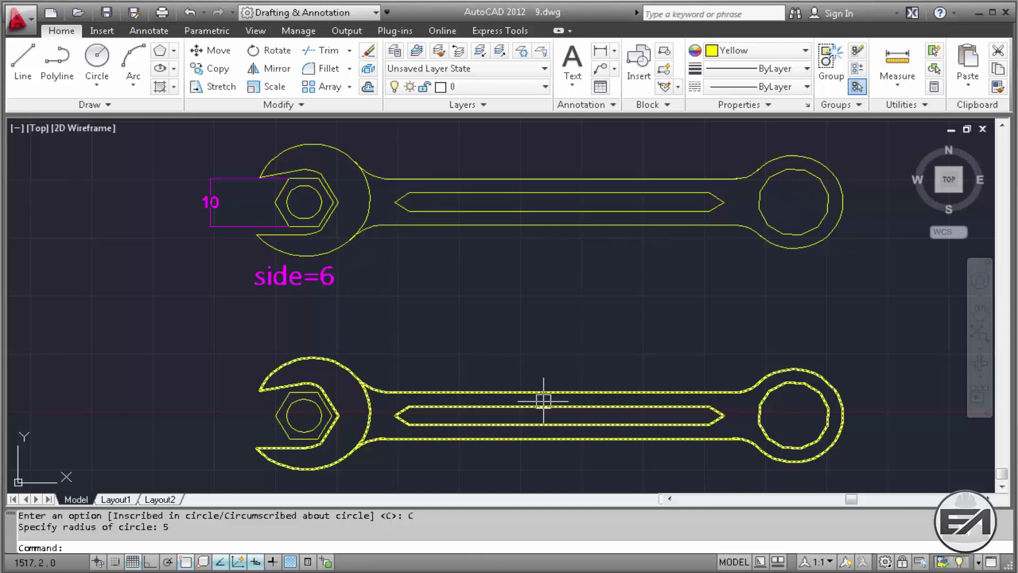
Draw an 11-sided polygon centred on the lower ring wrench's circle, inscribed at radius 8
mouse_move(677, 302)
middle_down()
mouse_move(581, 295)
mouse_move(264, 329)
middle_up()
mouse_move(749, 291)
middle_down()
mouse_move(647, 273)
mouse_move(596, 241)
middle_up()
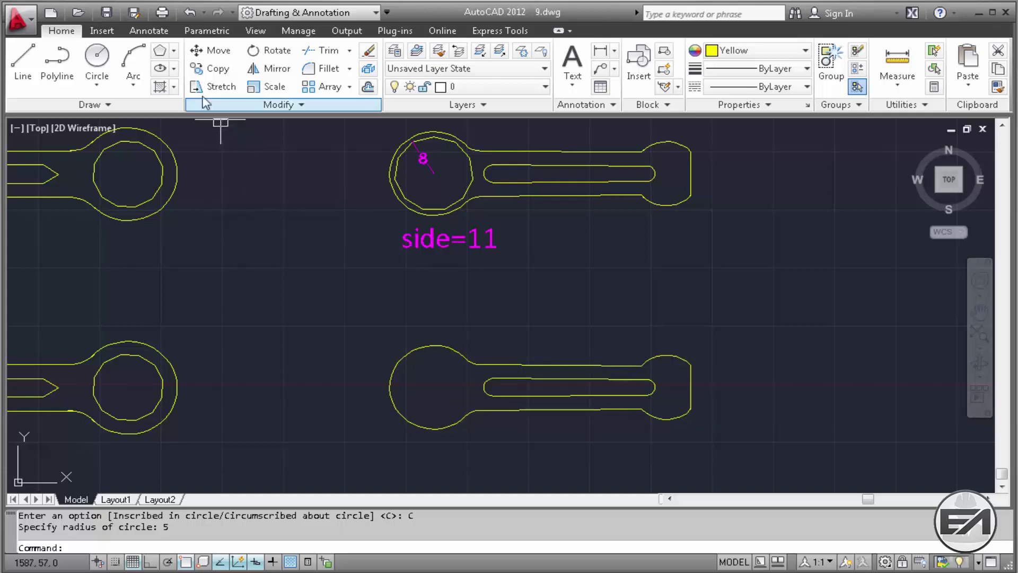
click(160, 51)
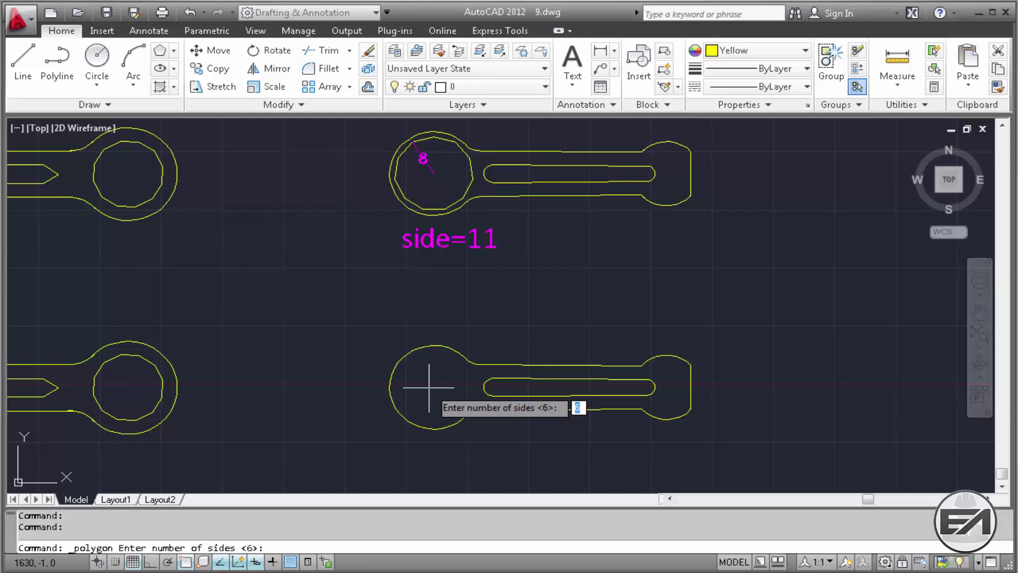
text(11)
key(Return)
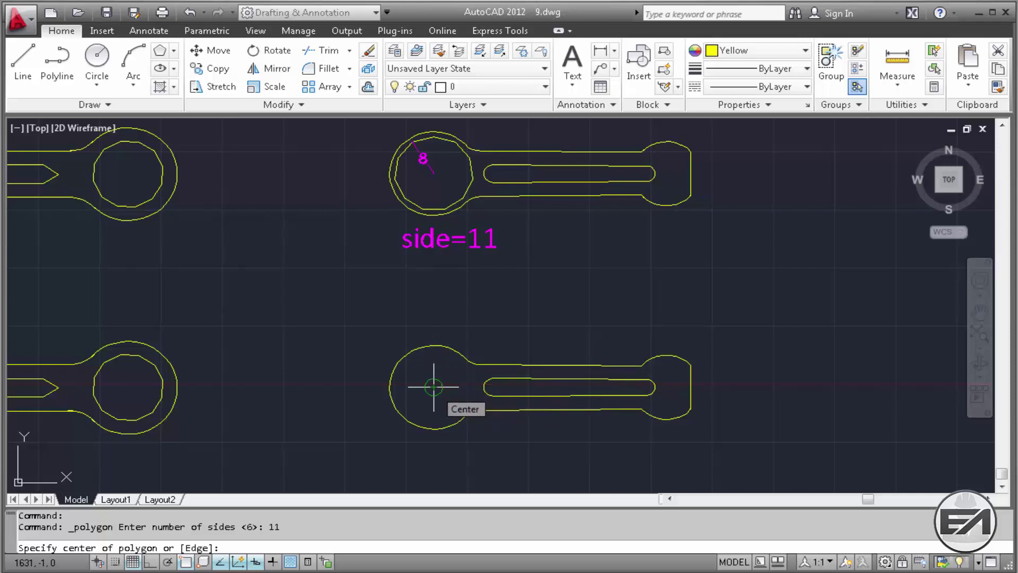
click(434, 386)
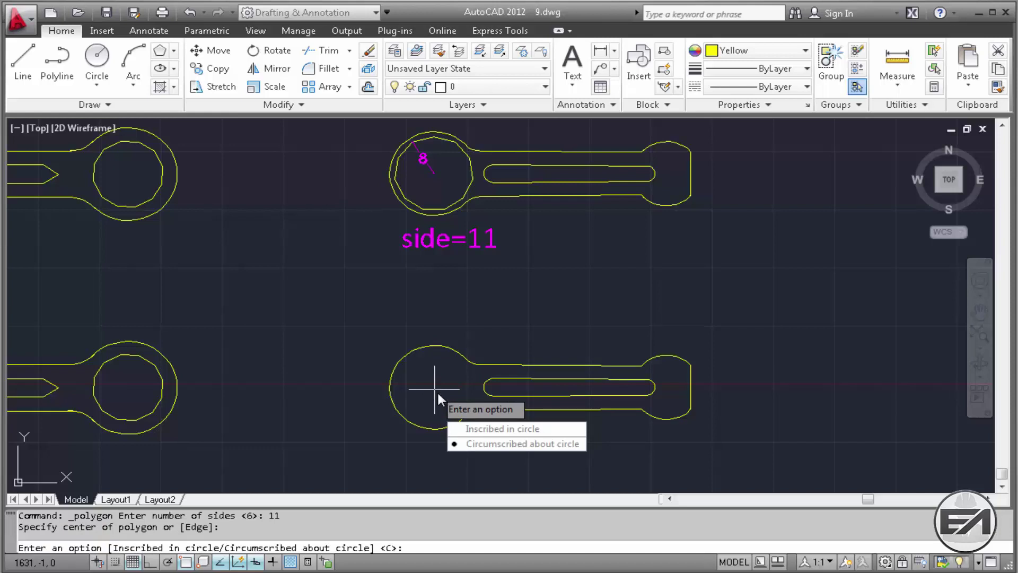
click(494, 428)
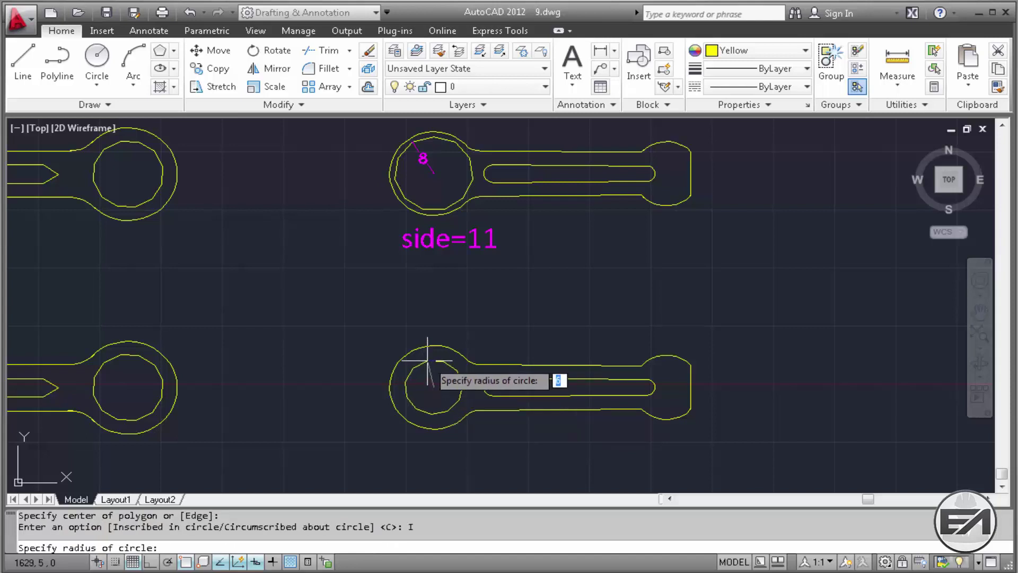
text(8)
key(Return)
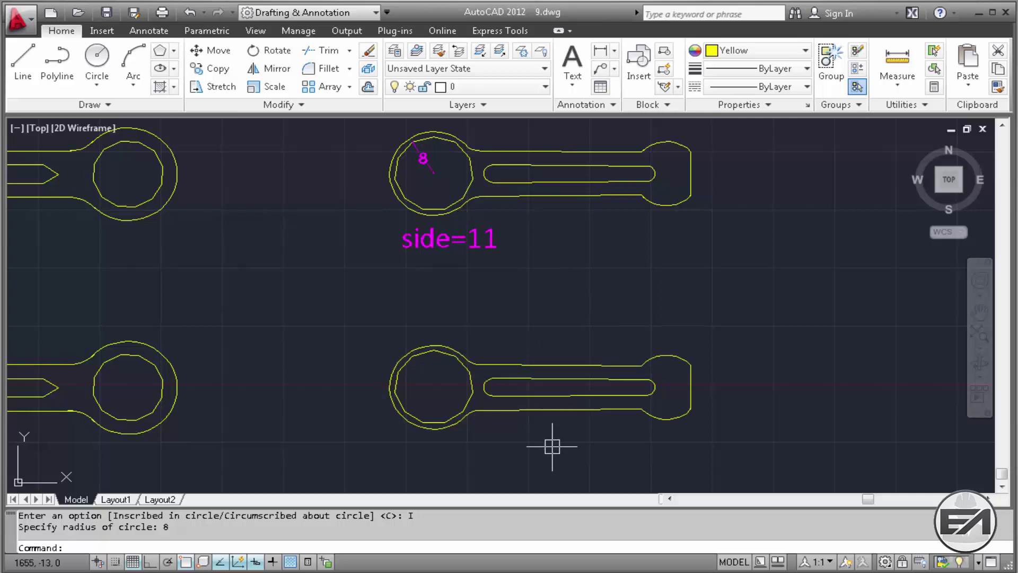
Pan and zoom to bring the rows of magenta and green circles into view
middle_drag(473, 439, 205, 359)
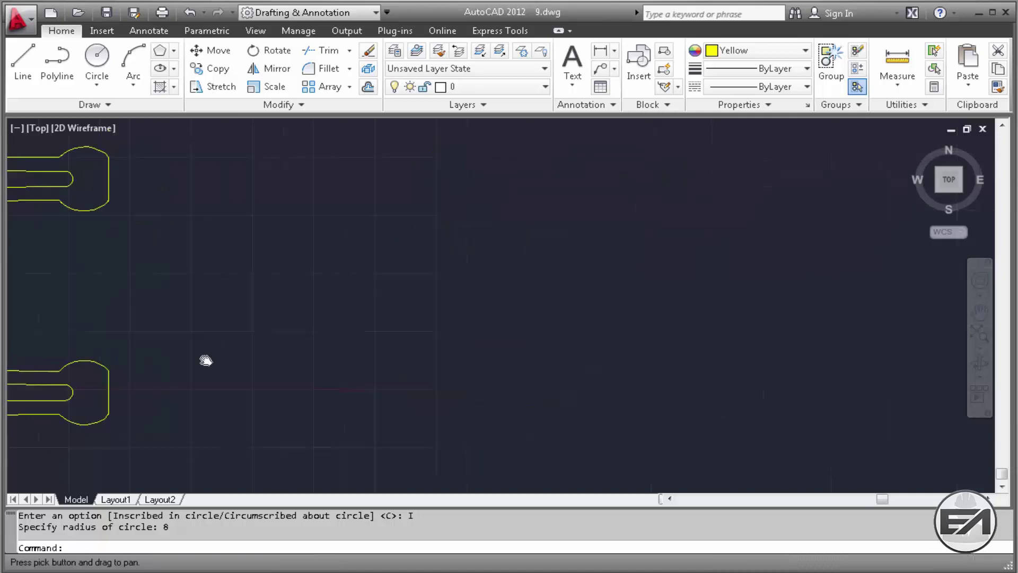
middle_drag(296, 364, 192, 339)
middle_drag(520, 243, 454, 269)
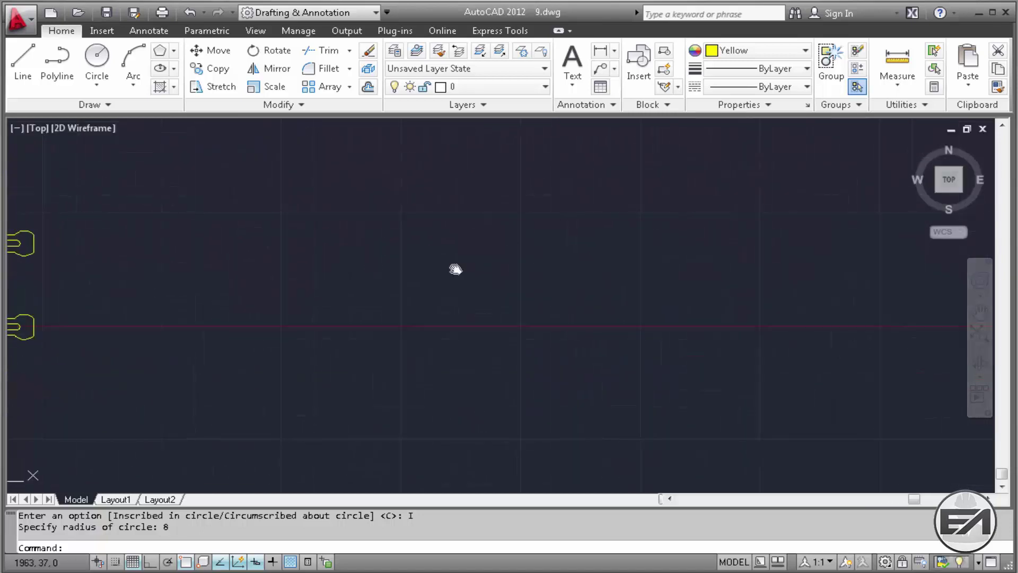
mouse_move(631, 286)
middle_down()
mouse_move(148, 292)
mouse_move(527, 261)
middle_up()
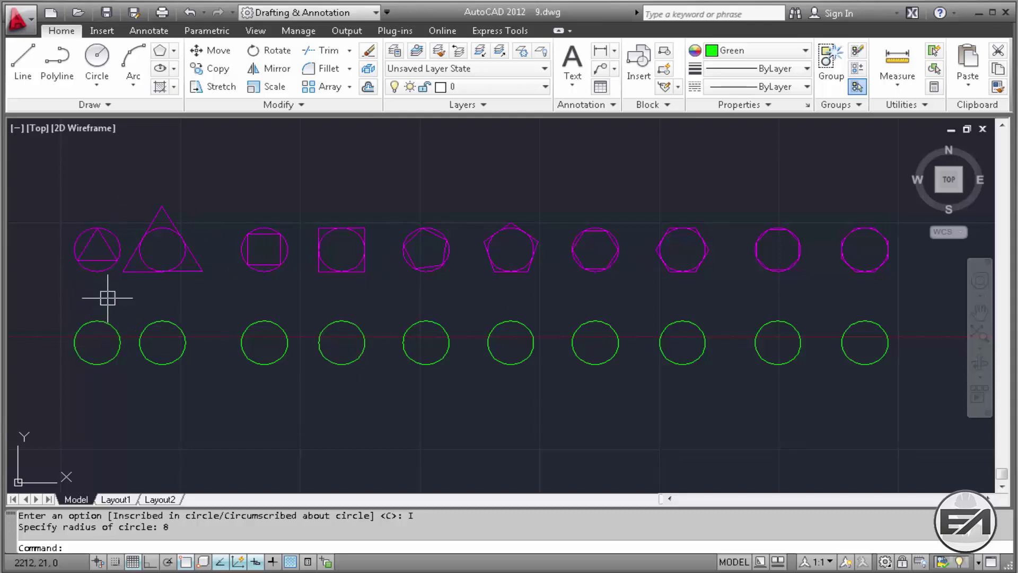
scroll(244, 276, up, 2)
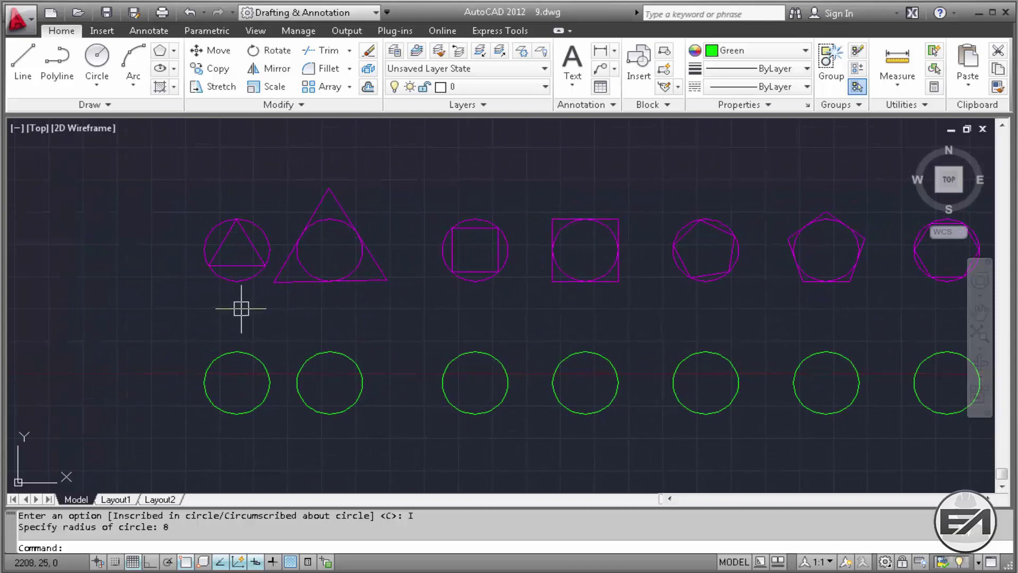
Draw a 3-sided polygon inscribed at radius 12 in the first green circle
key(Escape)
text(pol)
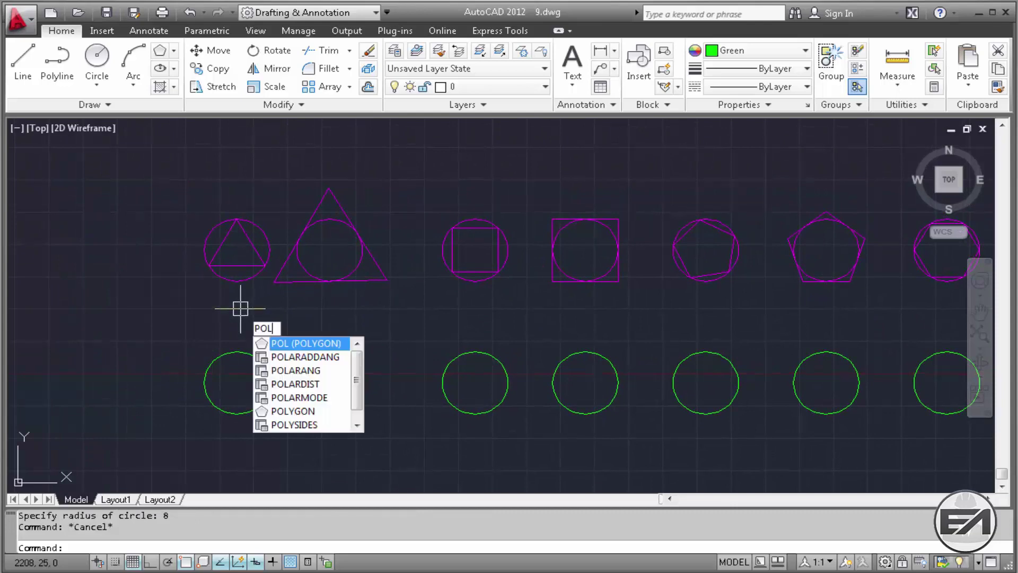
key(Return)
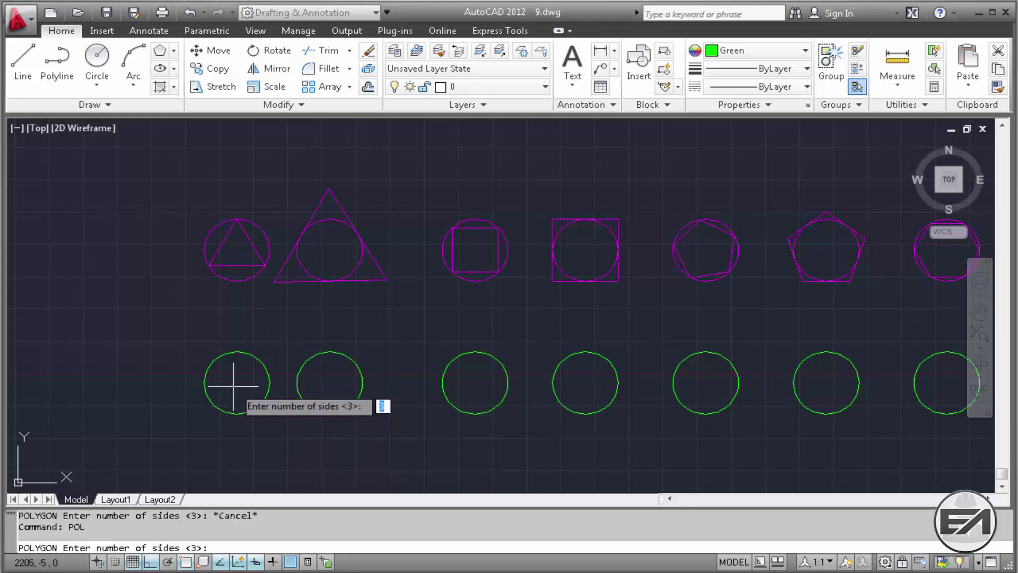
key(Return)
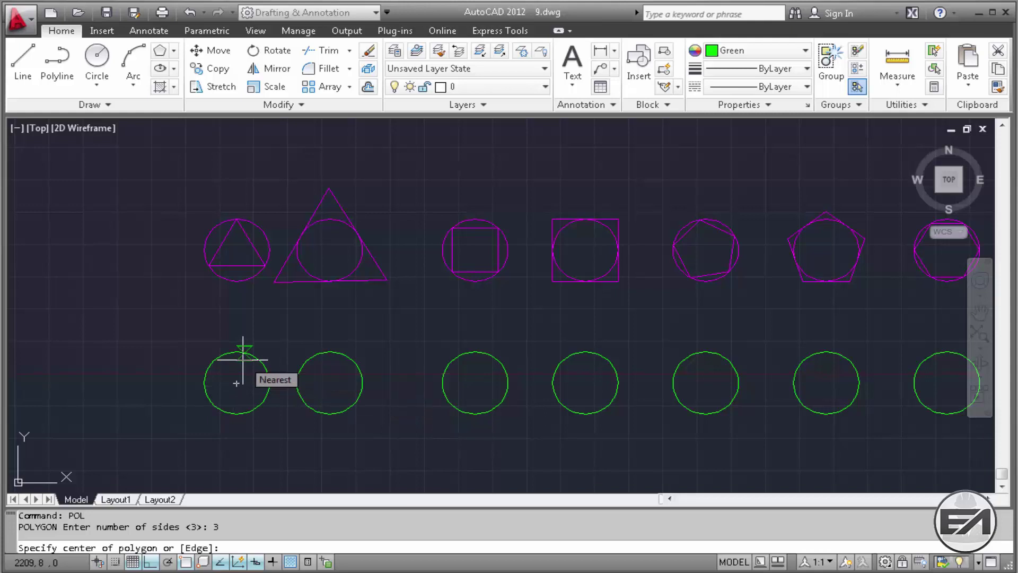
click(237, 381)
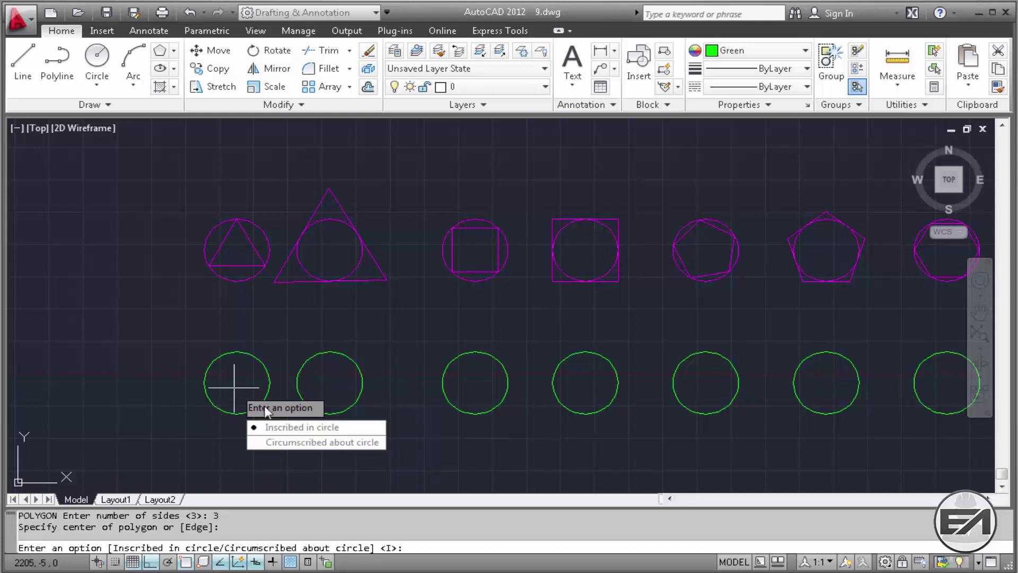
click(307, 426)
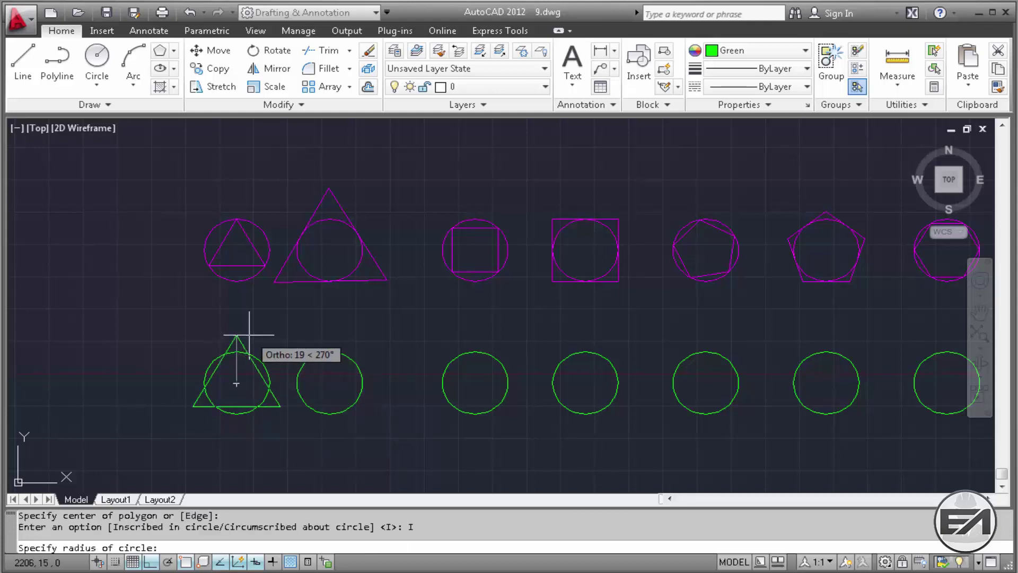
text(12)
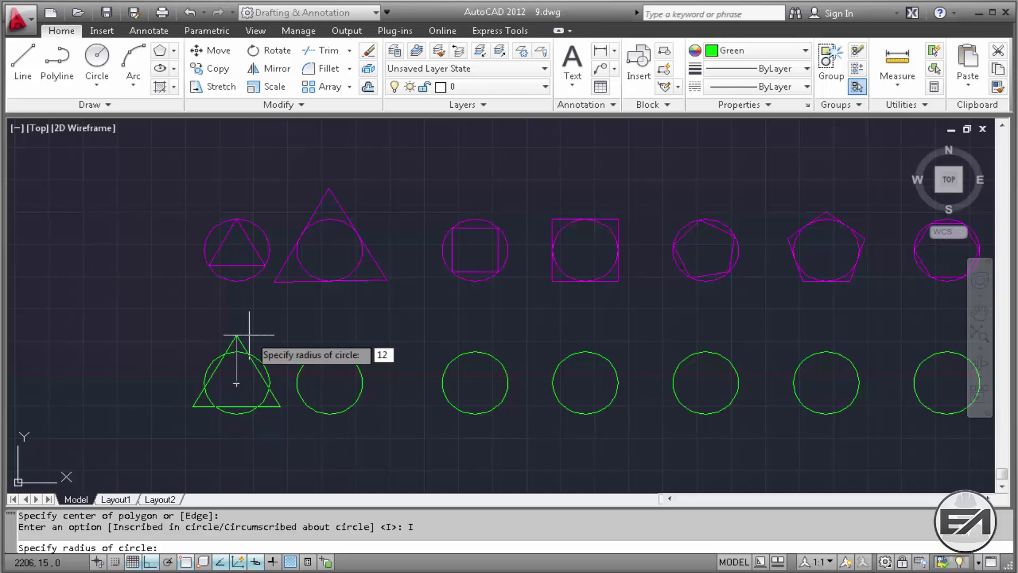
key(Return)
scroll(247, 334, down, 1)
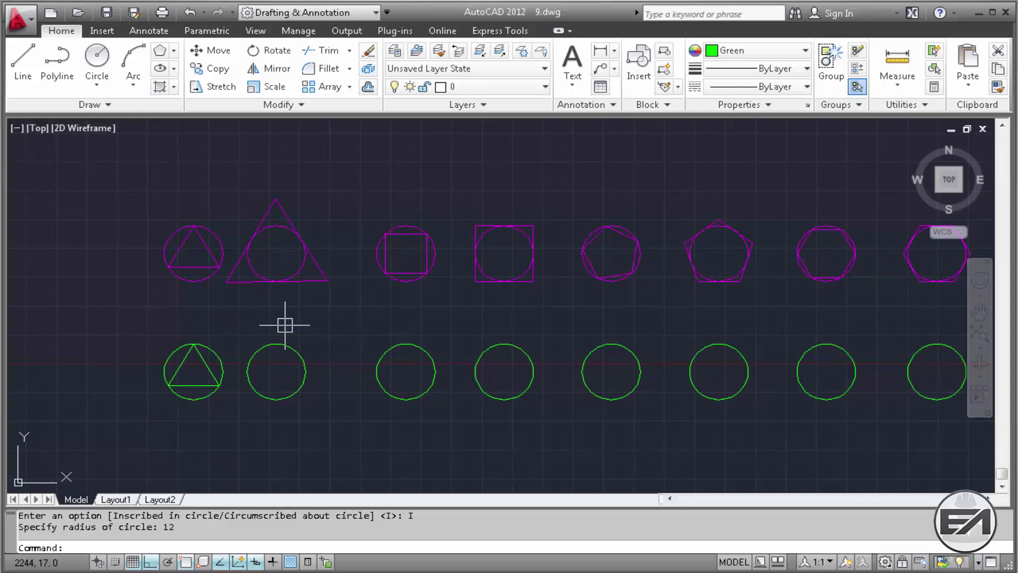
key(Return)
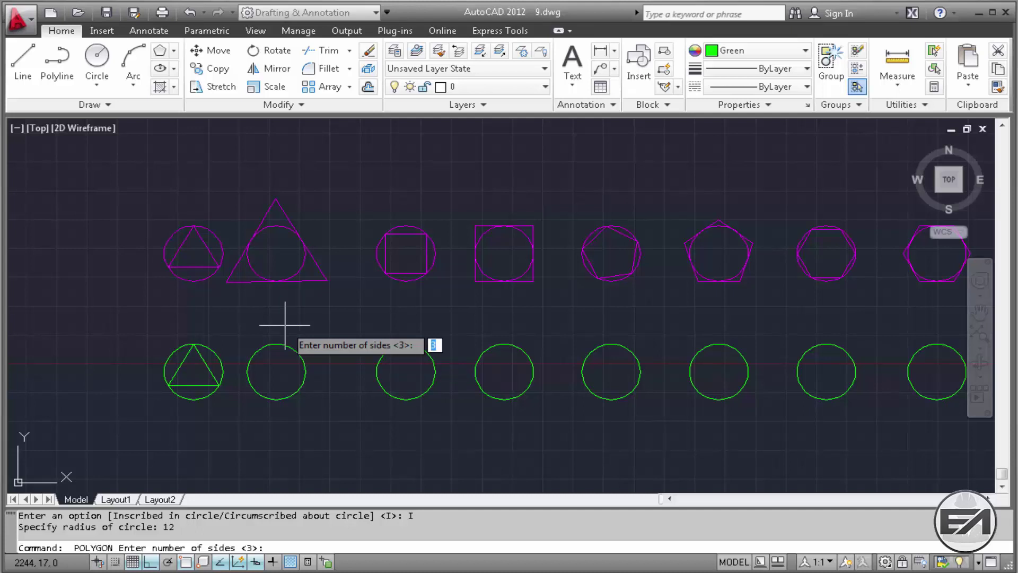
Draw a 3-sided polygon circumscribed at radius 12 about the second green circle
text(3)
key(Return)
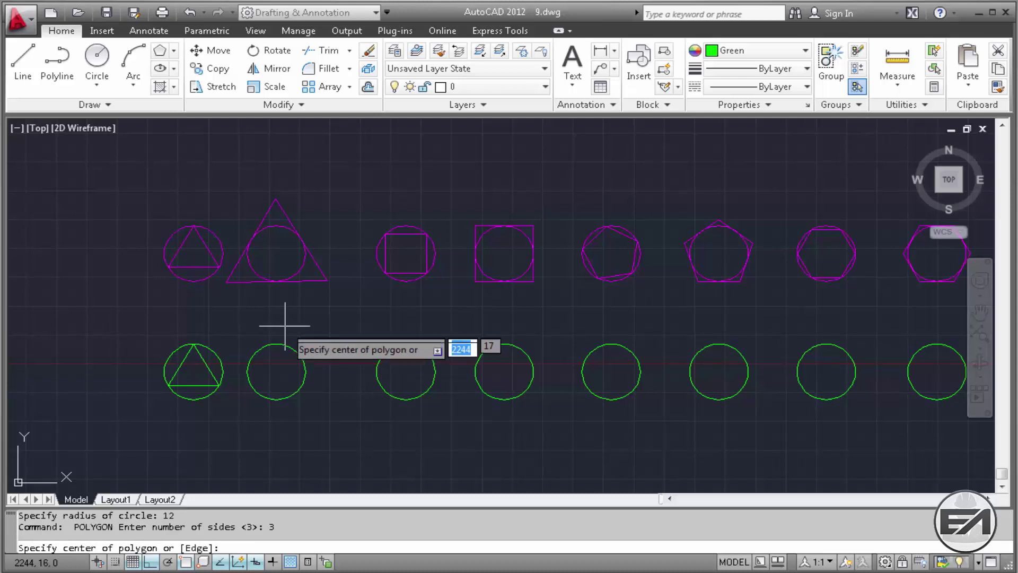
click(277, 374)
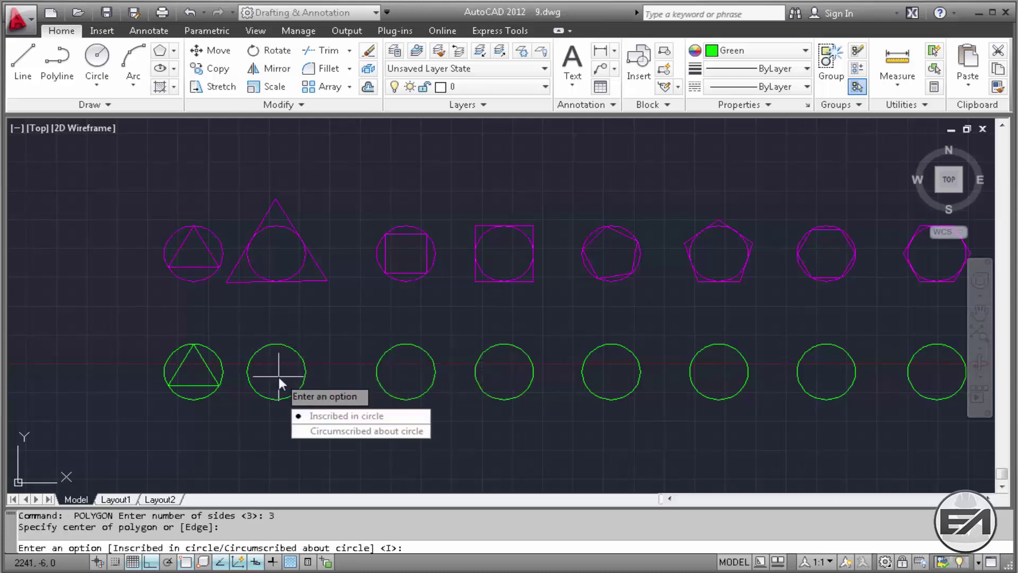
click(333, 431)
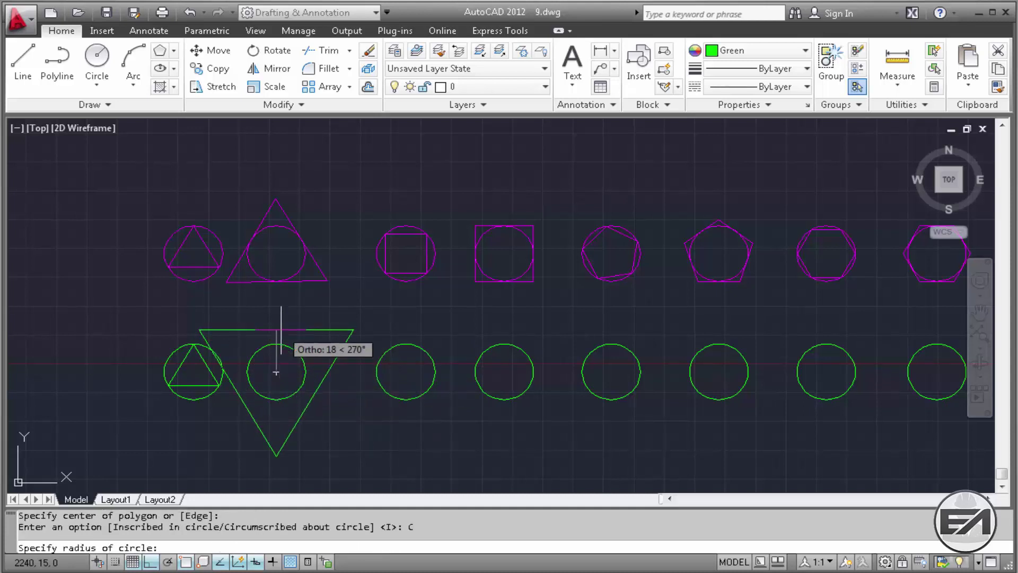
text(12)
key(Return)
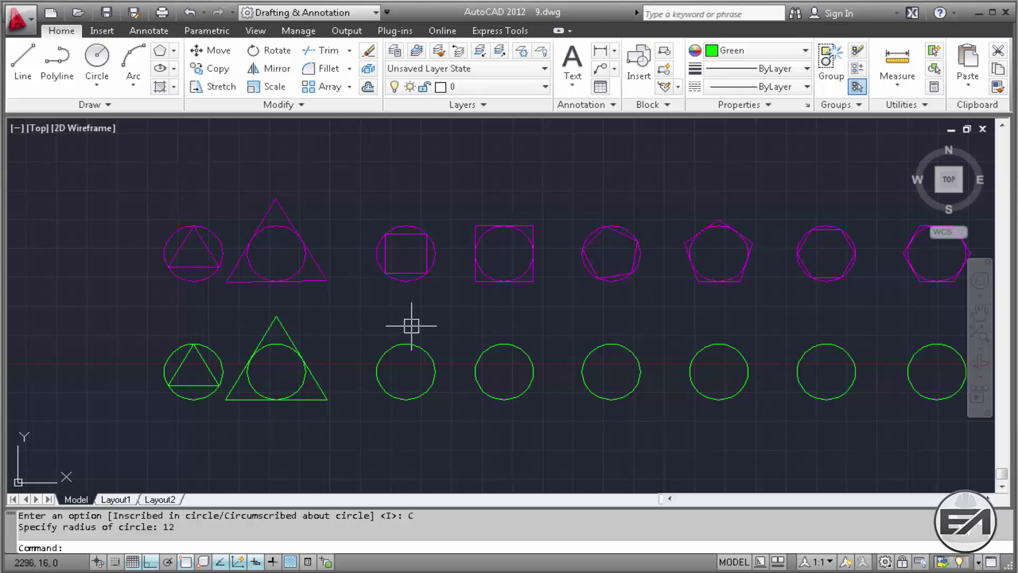
middle_drag(377, 322, 286, 318)
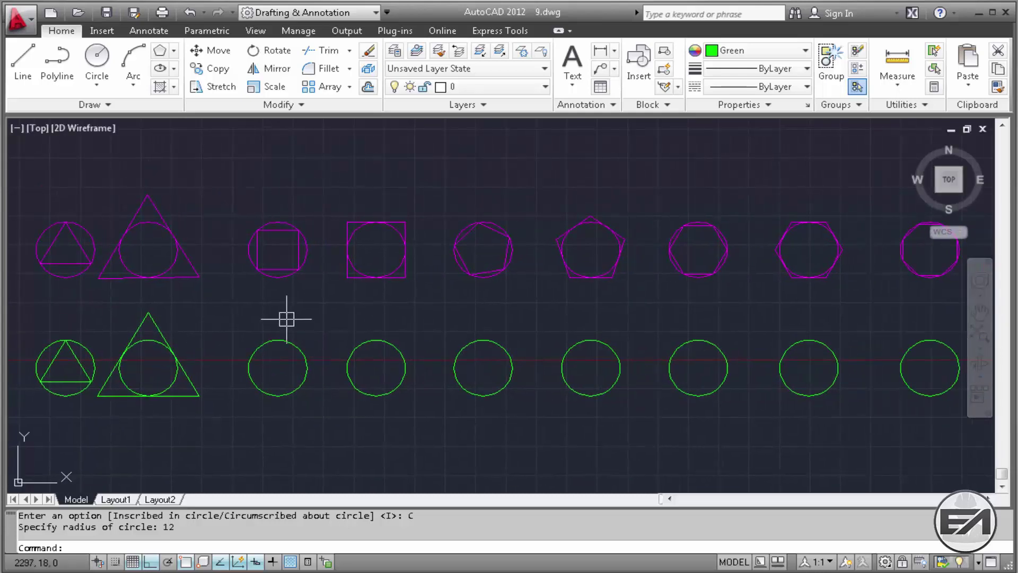
Draw a square inscribed at radius 12 in the third green circle
key(Return)
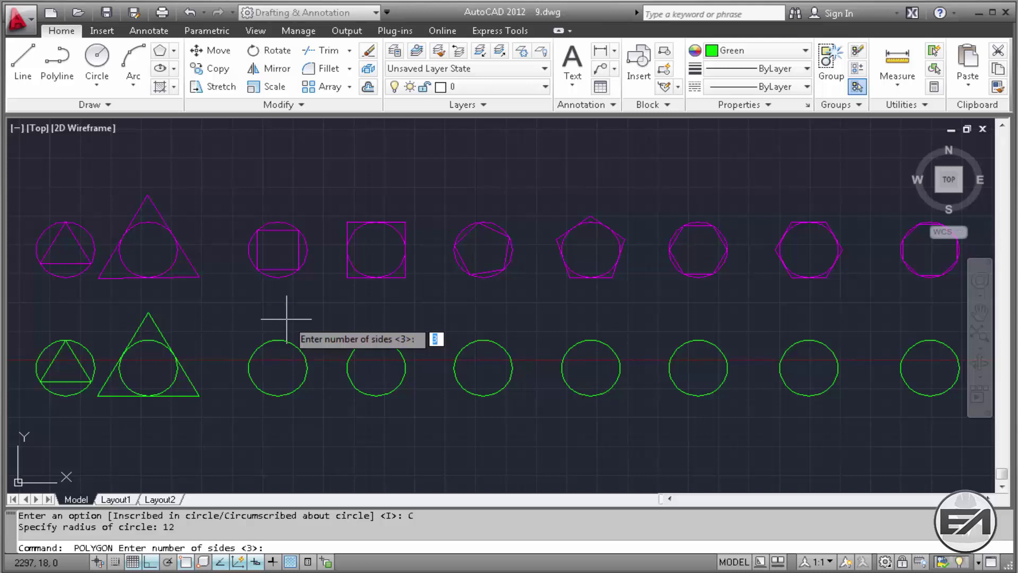
text(4)
key(Return)
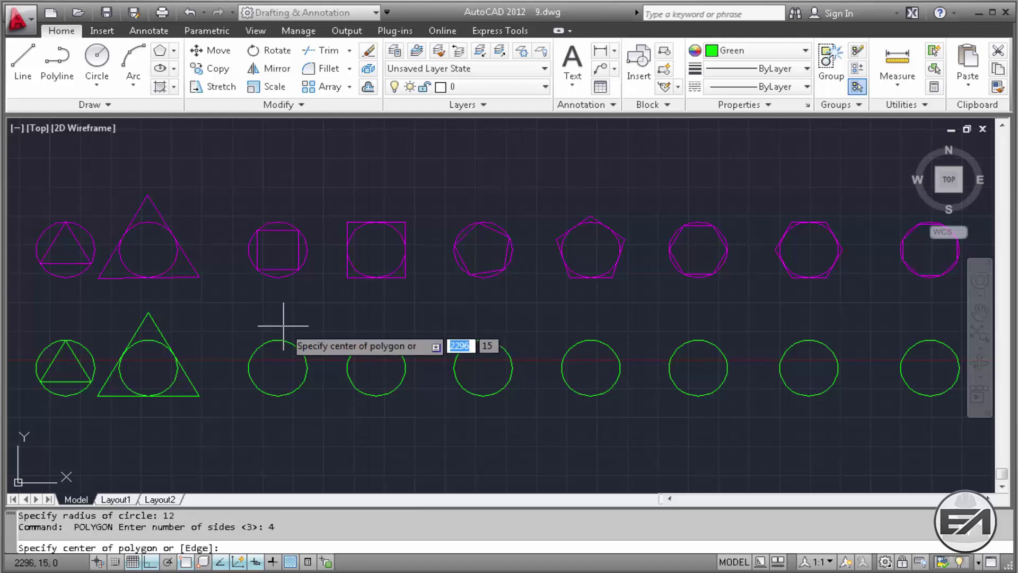
click(278, 366)
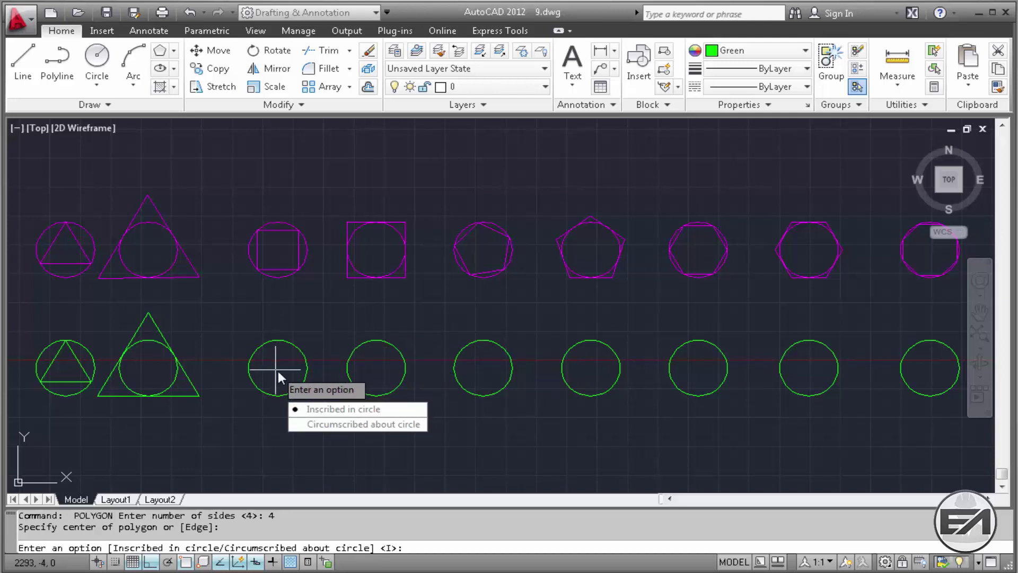
click(330, 409)
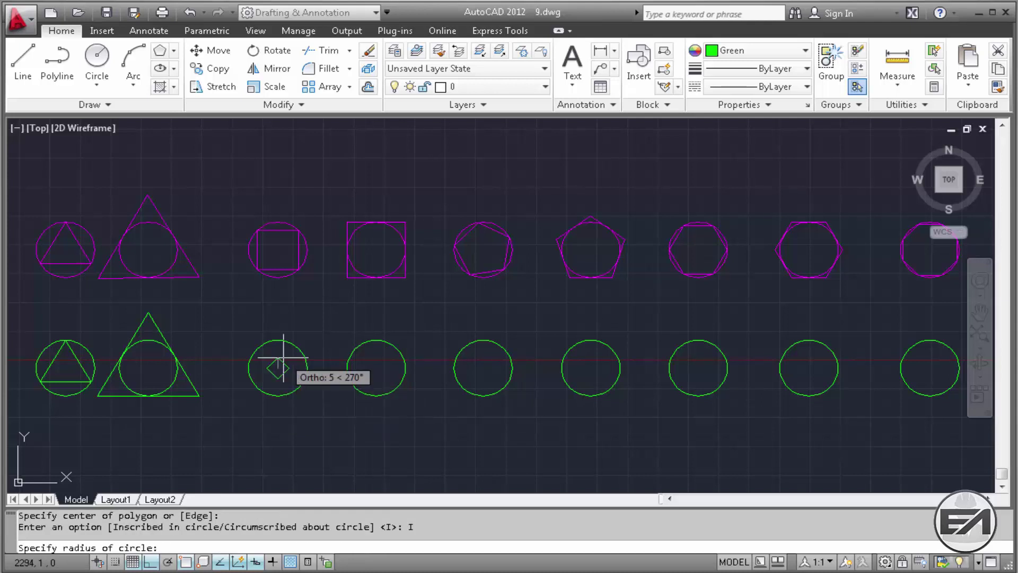
text(12)
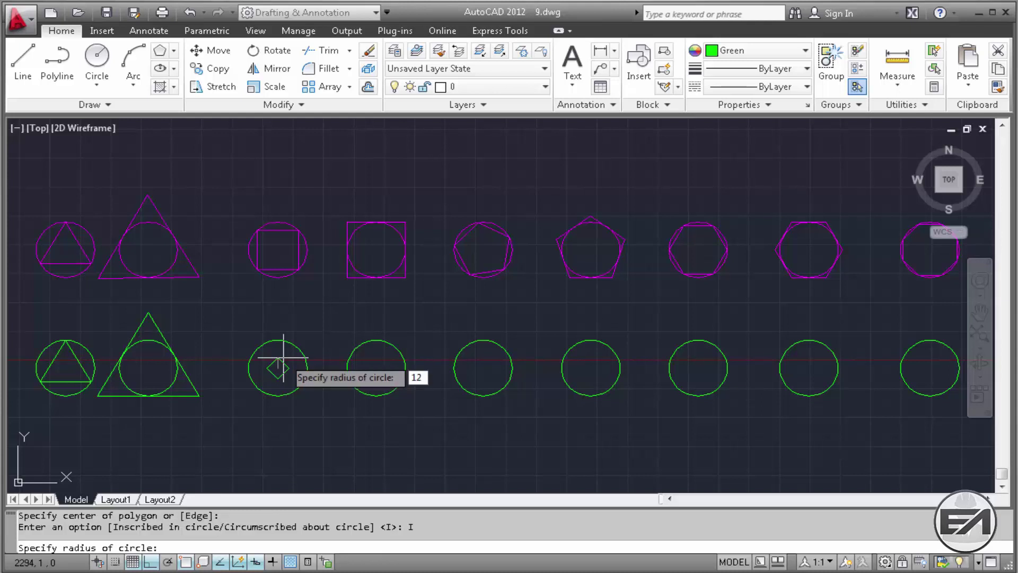
key(Return)
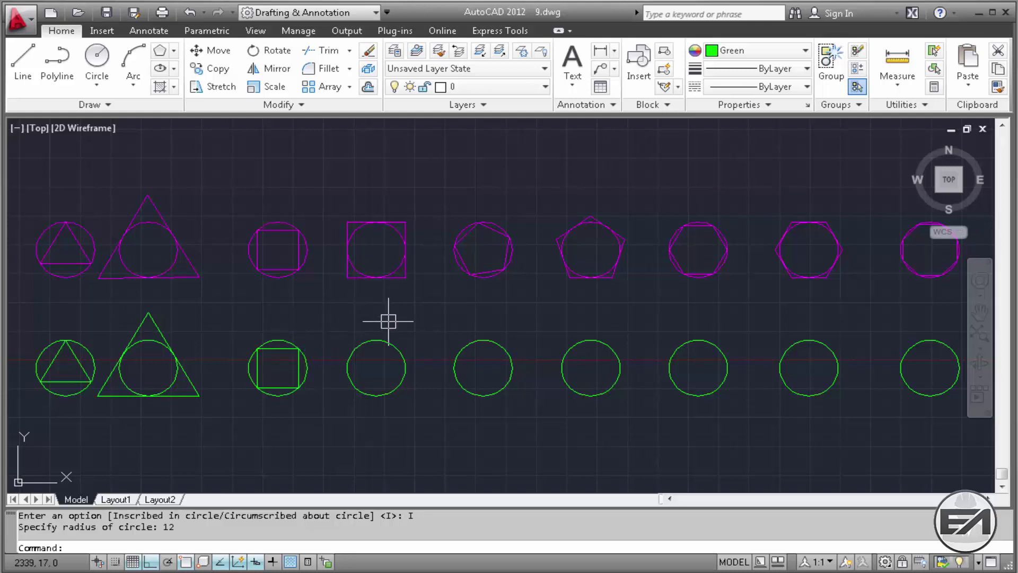
Draw a square circumscribed at radius 12 about the fourth green circle
key(Return)
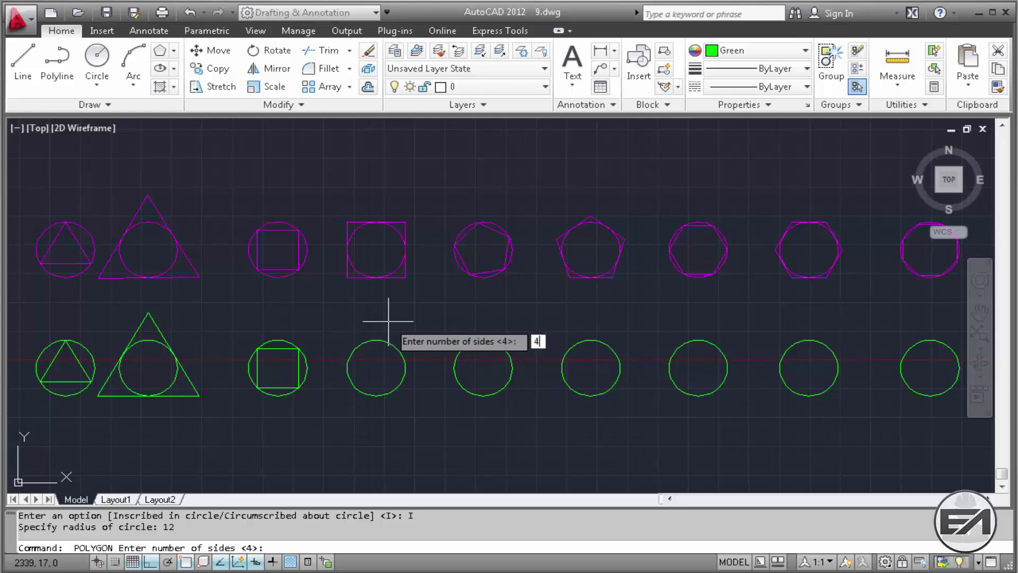
key(Return)
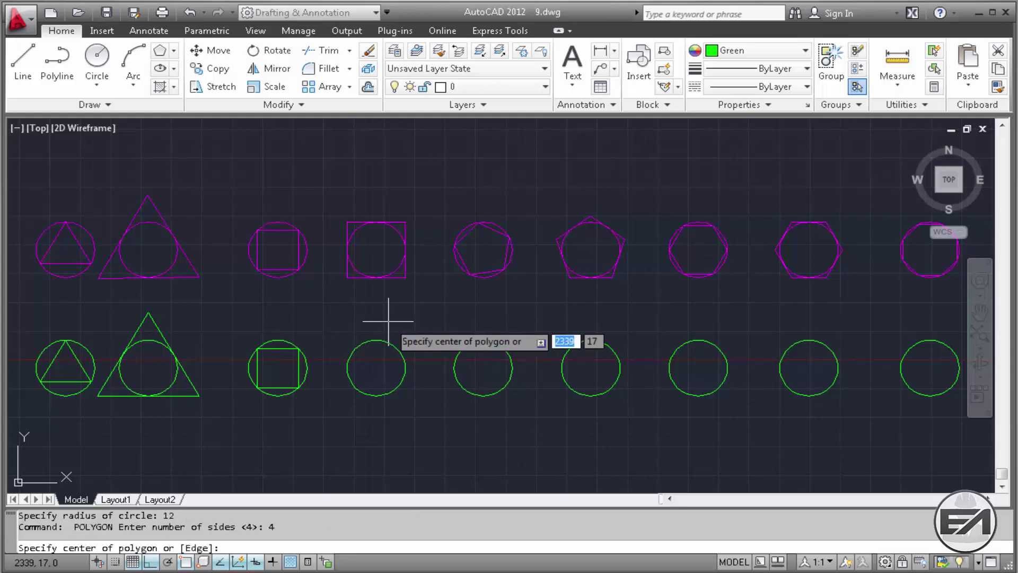
click(375, 366)
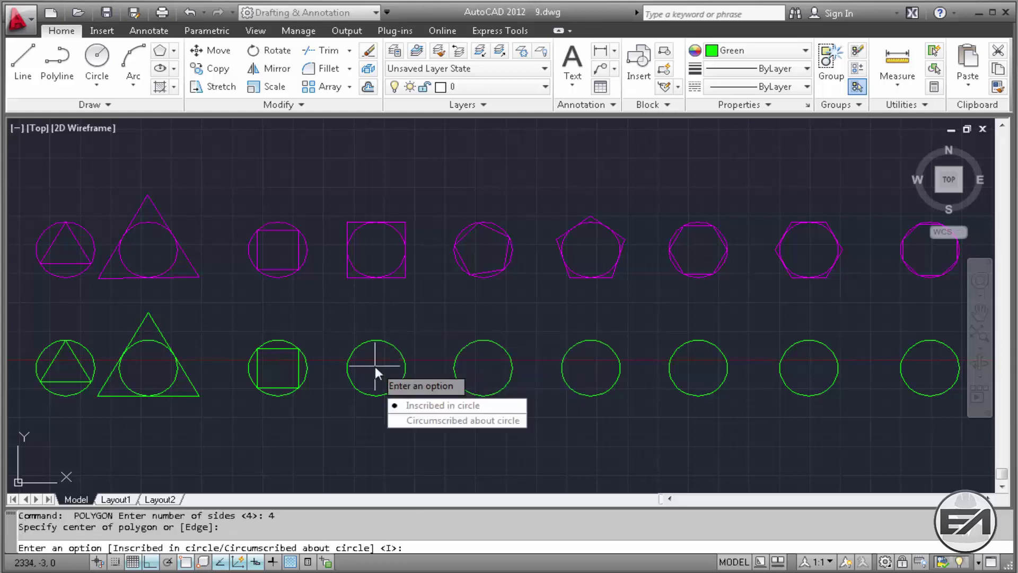
click(409, 422)
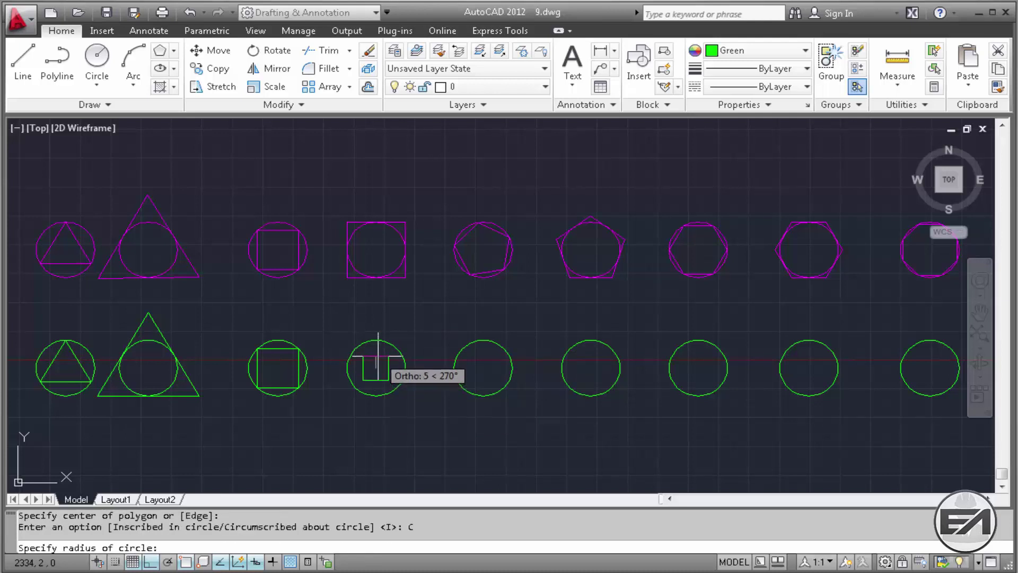
text(12)
key(Return)
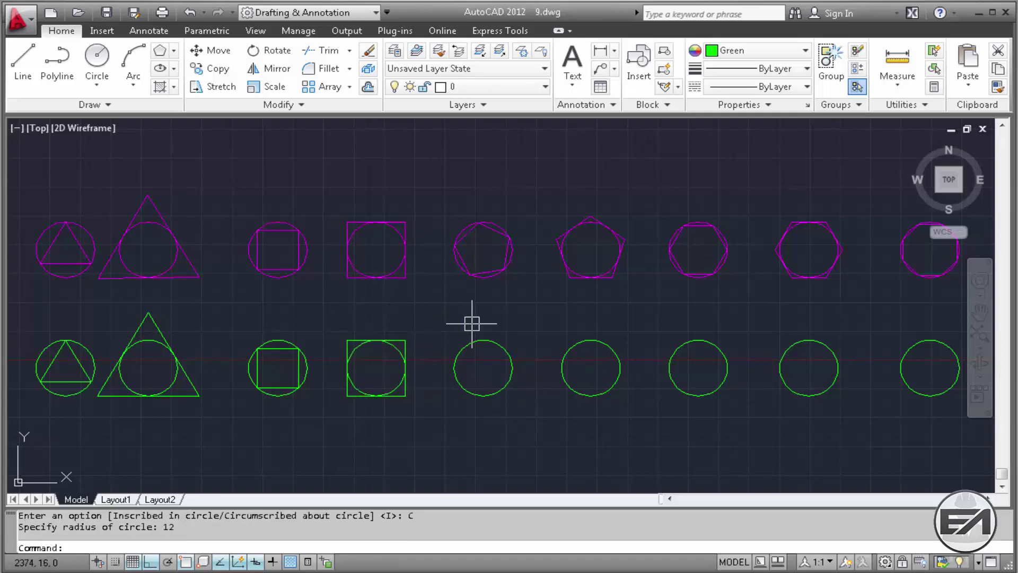
middle_drag(506, 318, 425, 317)
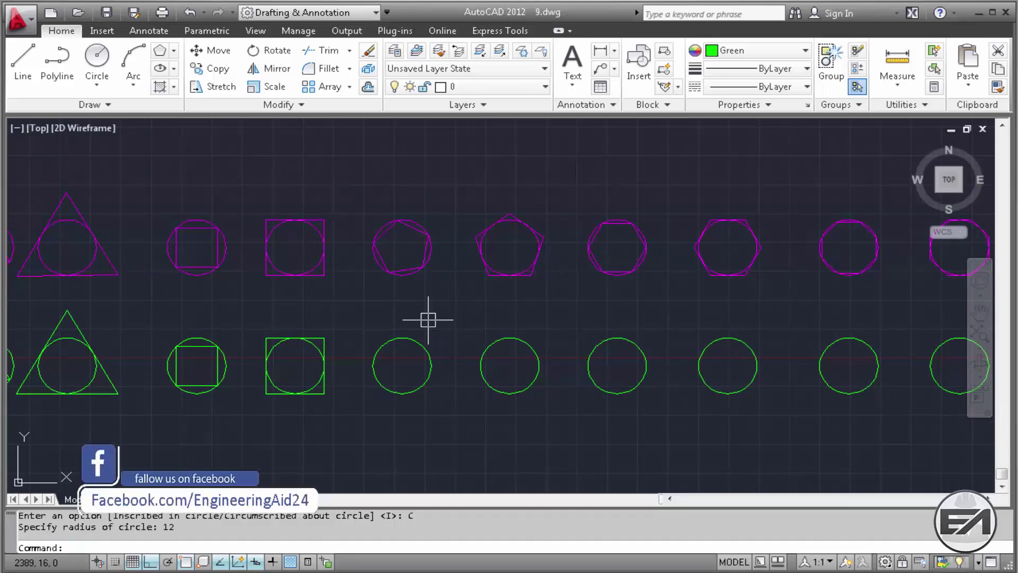
Draw a 5-sided polygon of radius 12 inscribed in the fifth green circle
key(Return)
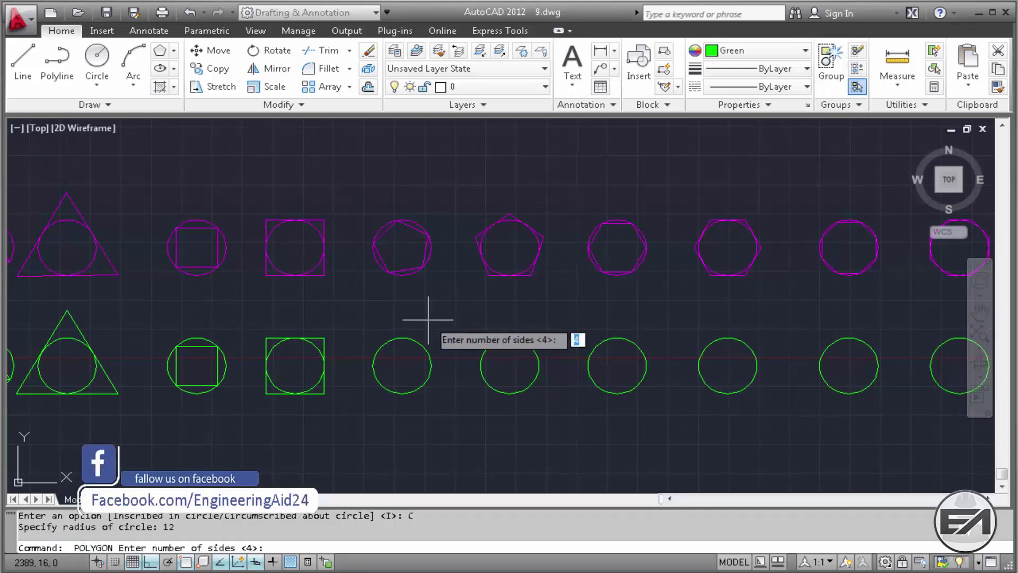
text(5)
key(Return)
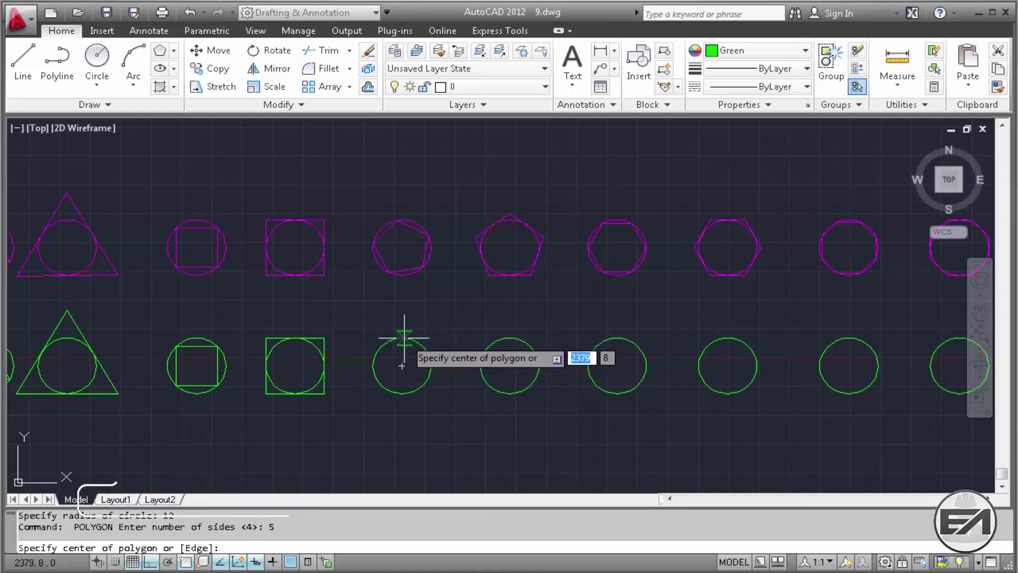
click(401, 366)
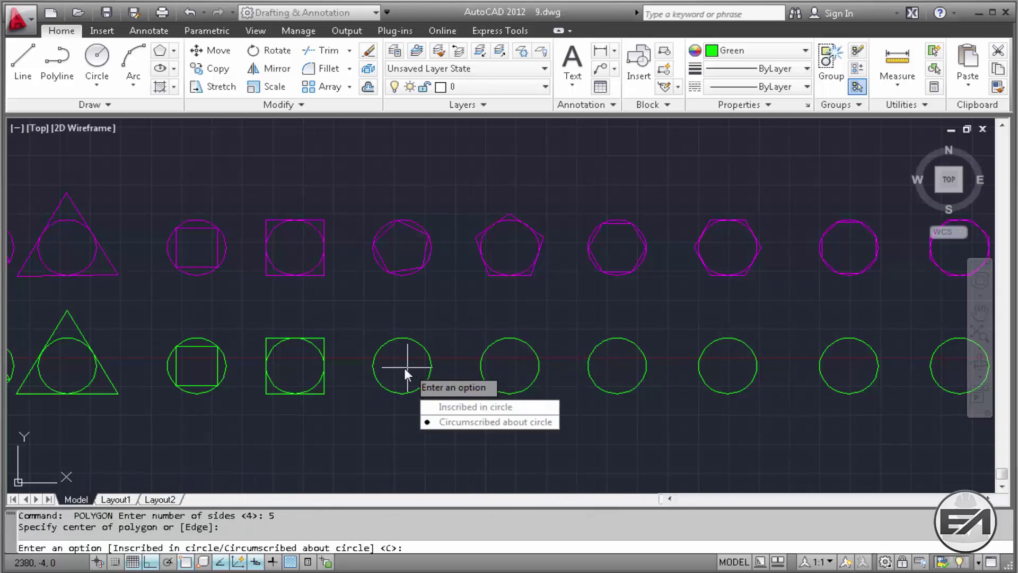
click(455, 407)
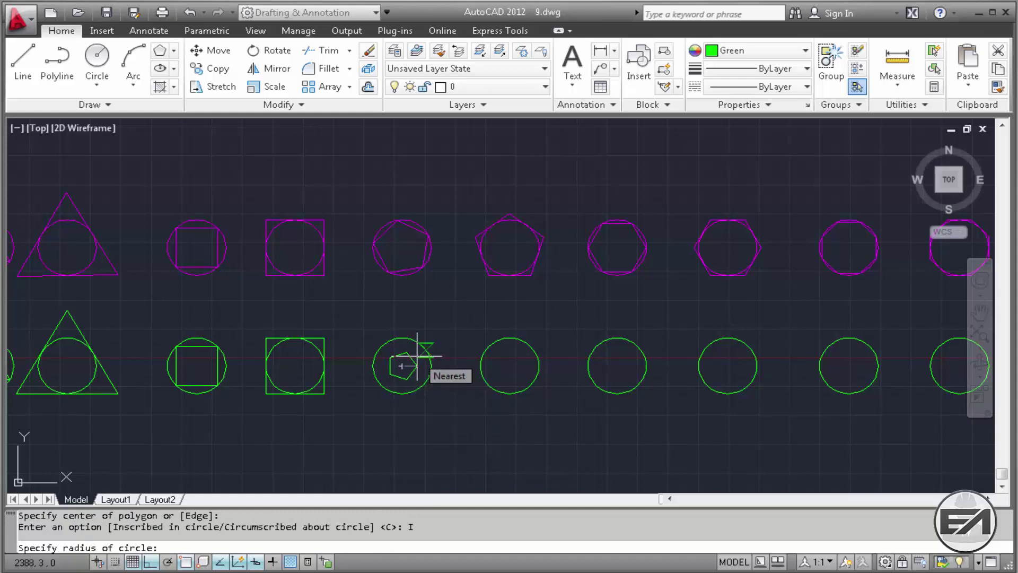
text(12)
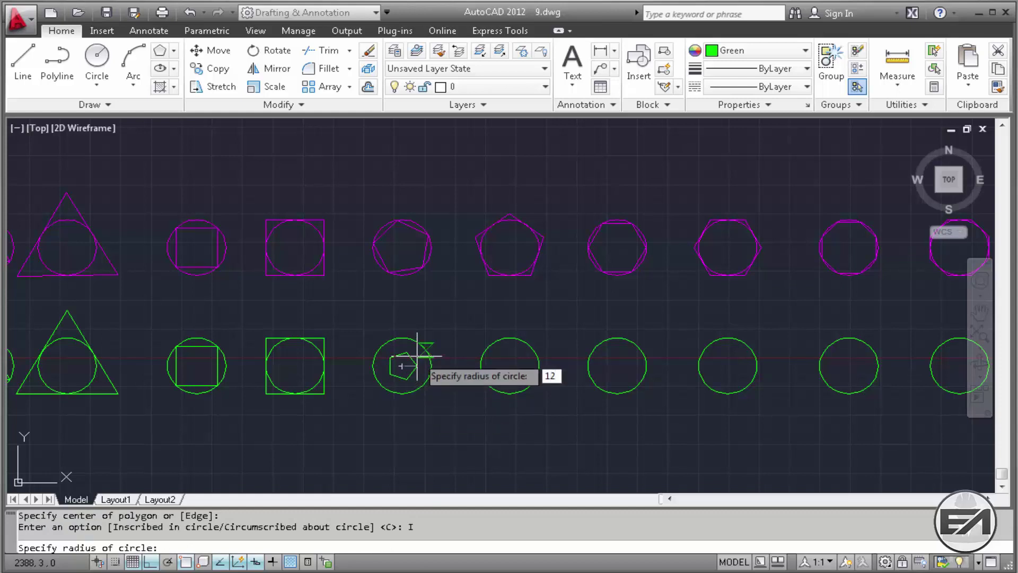
key(Return)
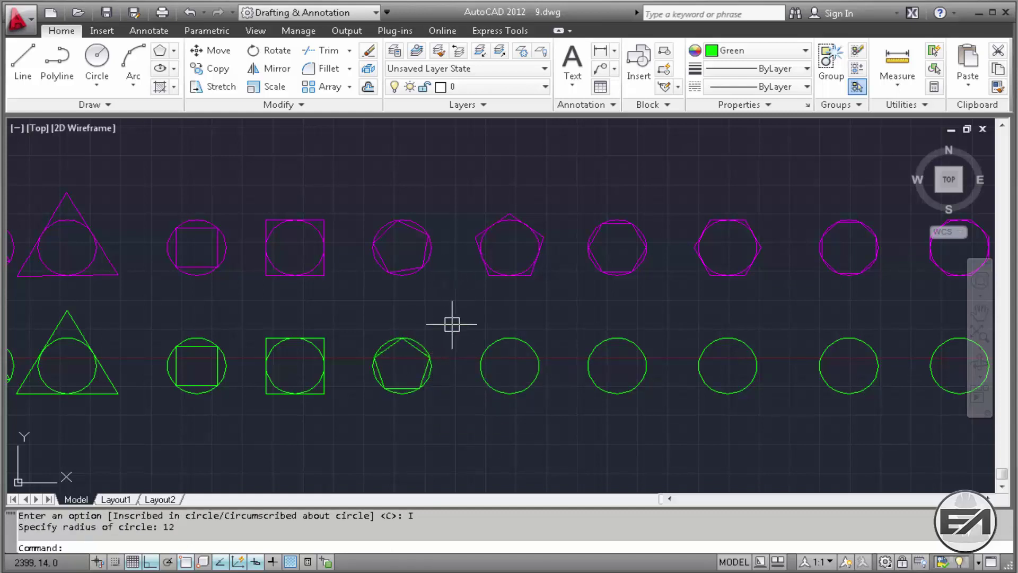
key(Escape)
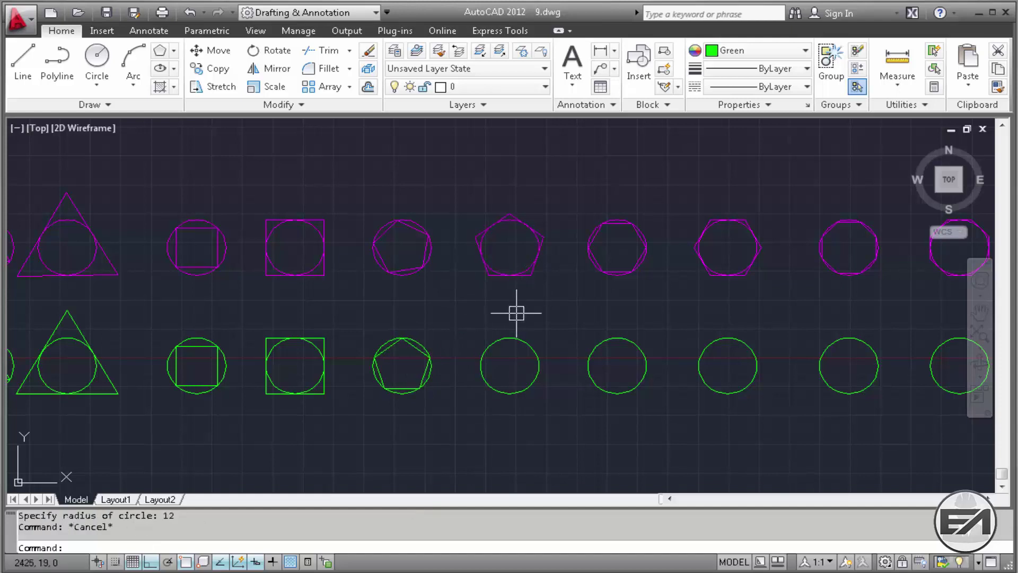
Draw a radius-12 pentagon circumscribed about the next empty green circle
key(Return)
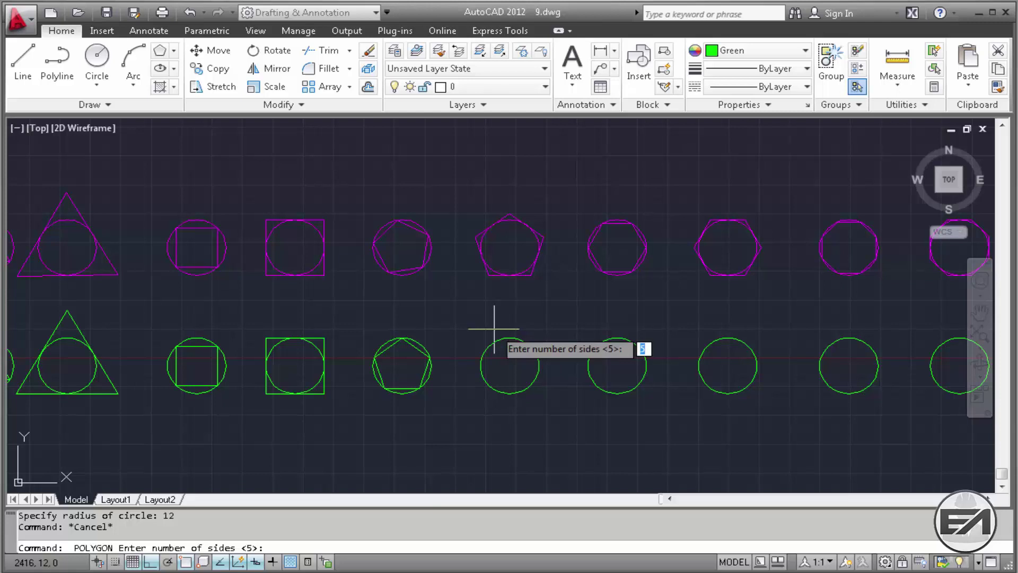
key(Return)
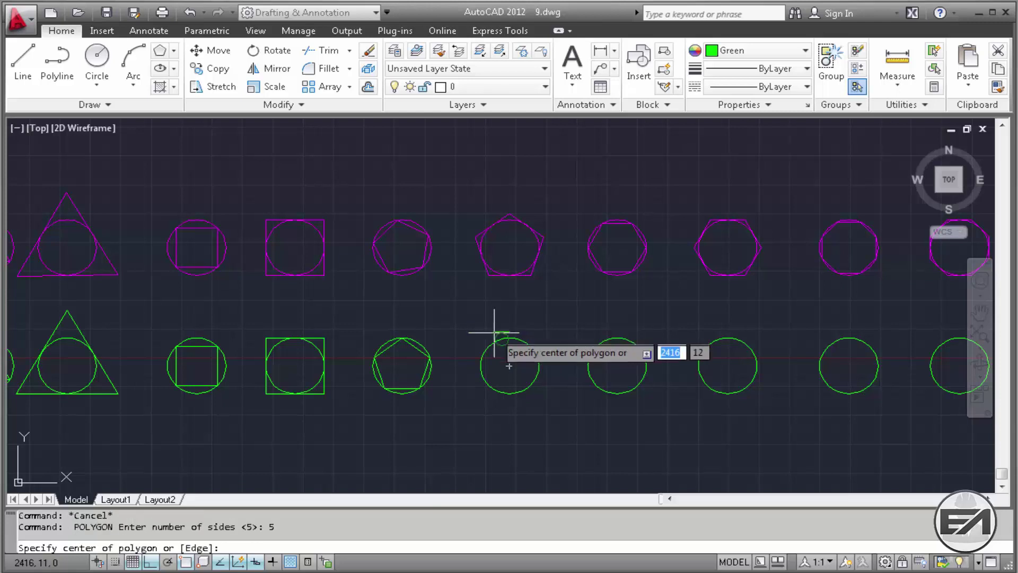
click(514, 365)
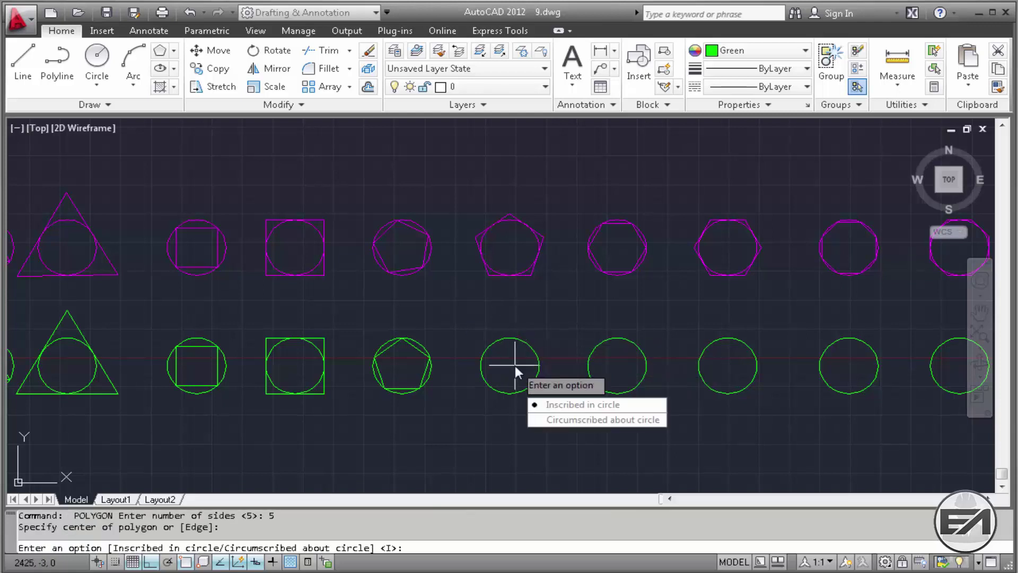
click(558, 419)
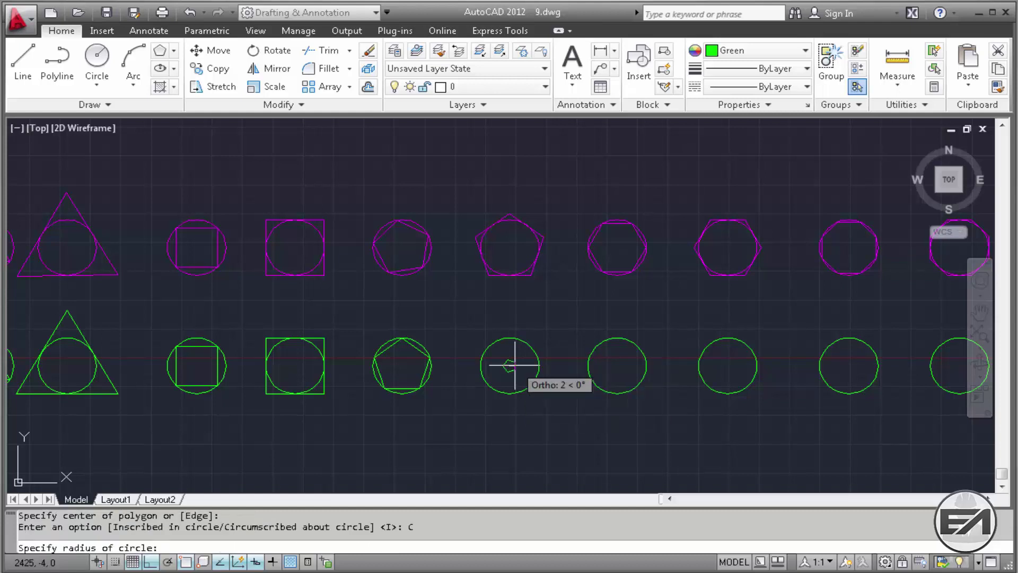
text(12)
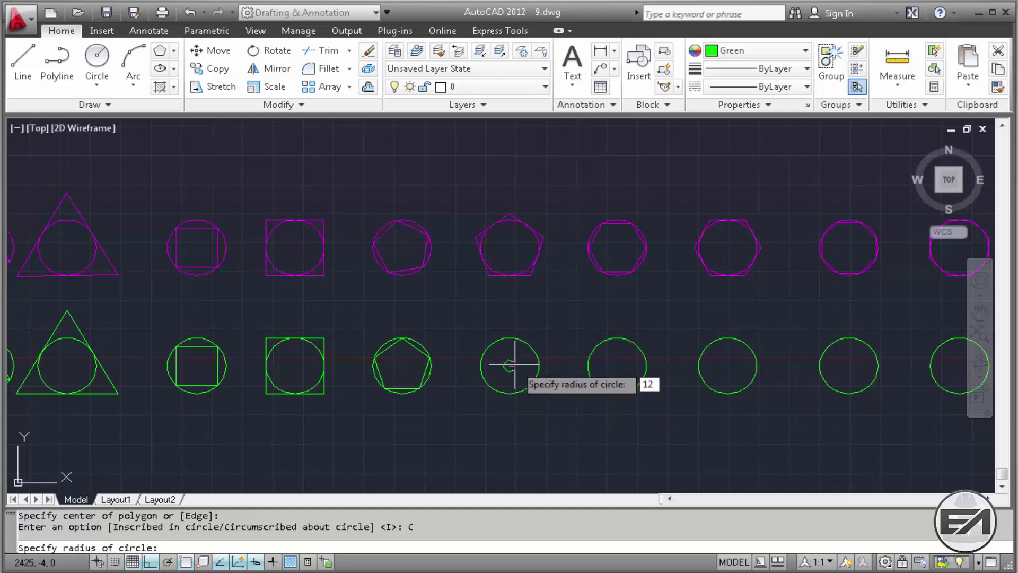
key(Return)
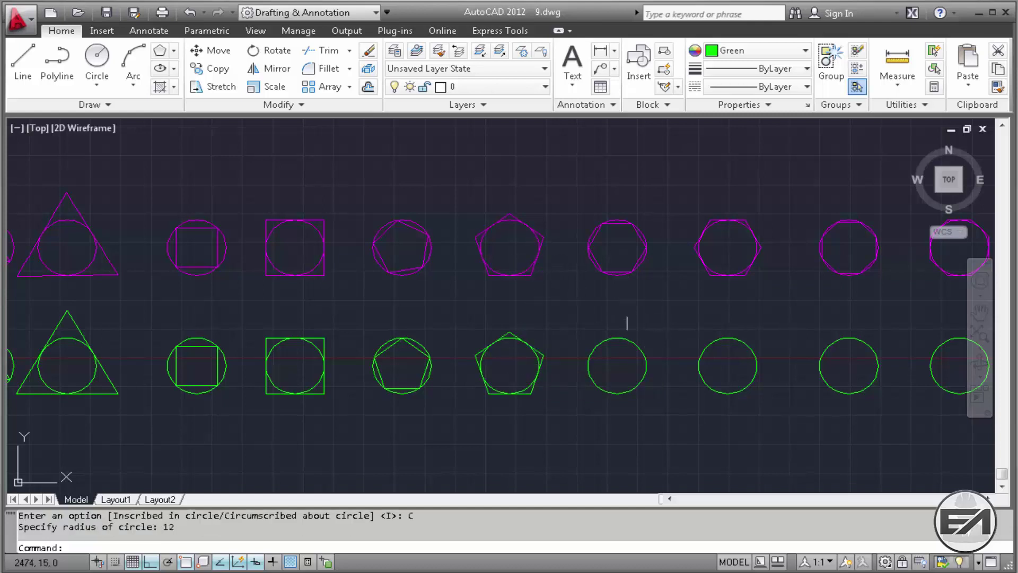
key(Return)
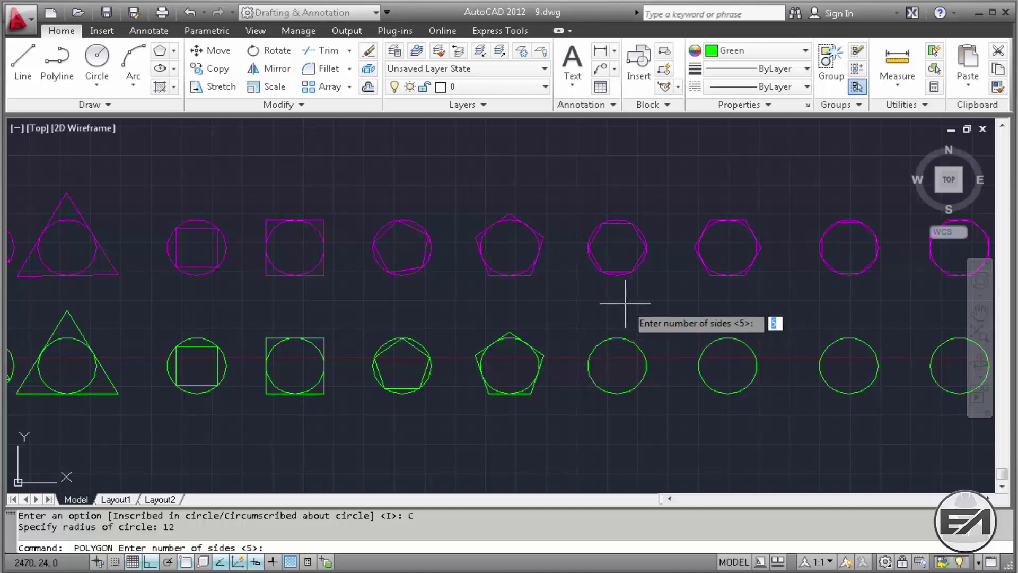
Draw a 6-sided polygon of radius 12 inscribed in the next empty green circle
text(6)
key(Return)
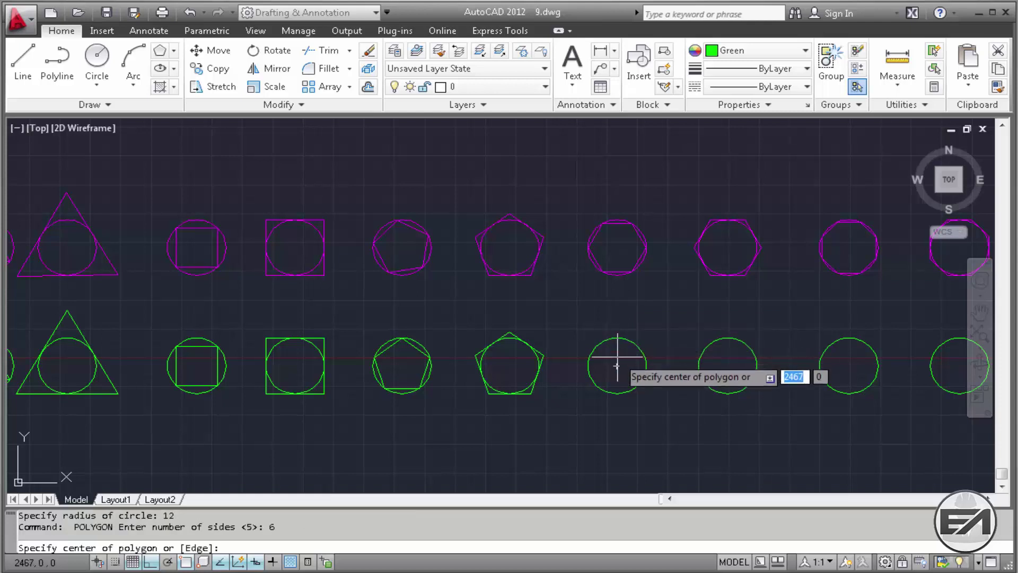
click(616, 366)
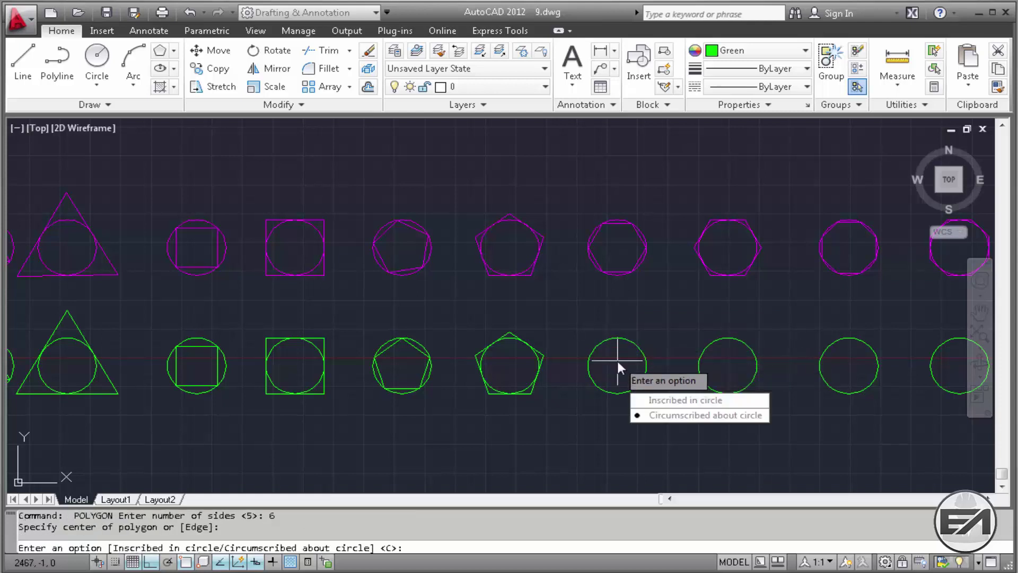
click(683, 401)
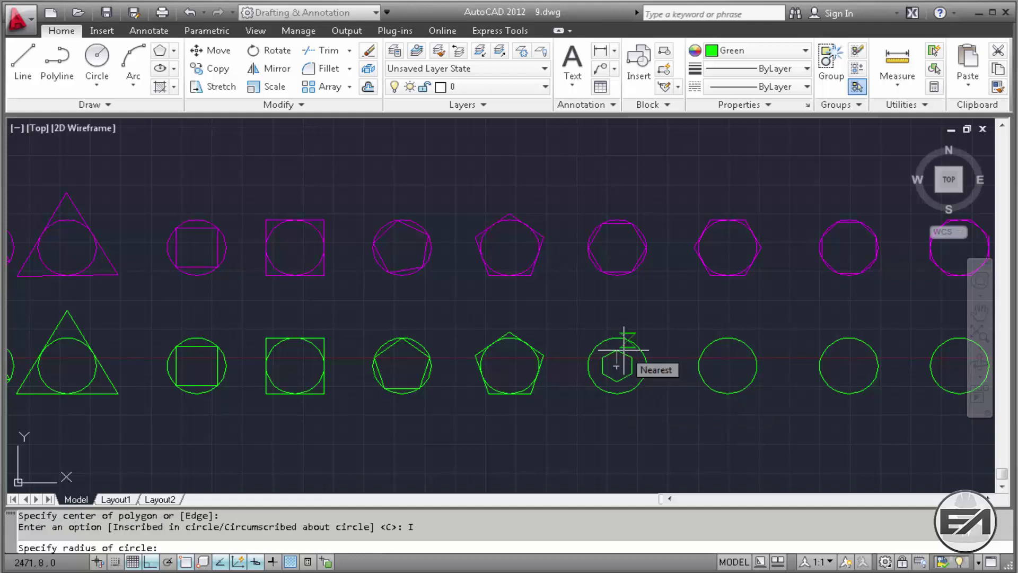
text(12)
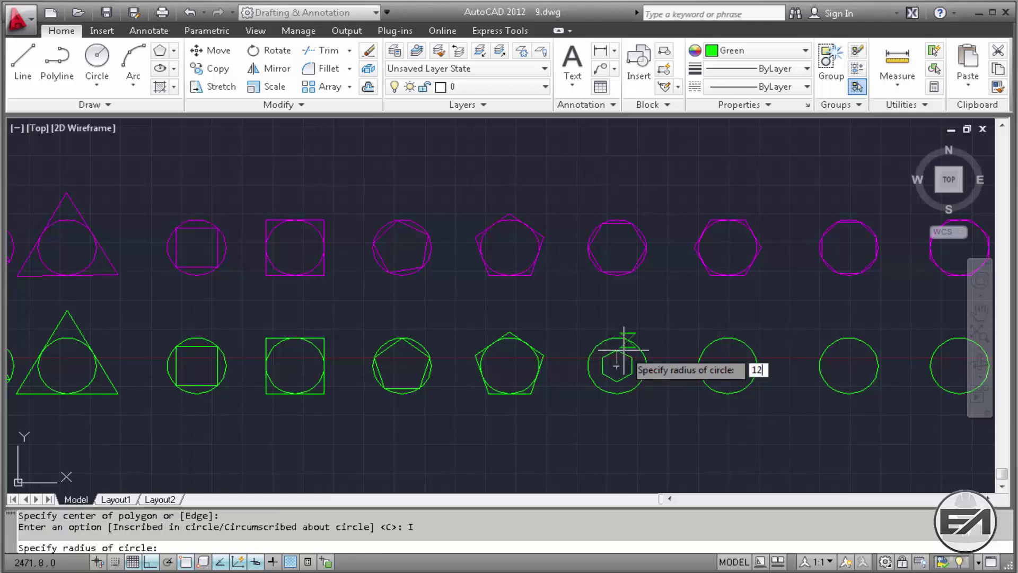
key(Return)
middle_drag(735, 318, 504, 281)
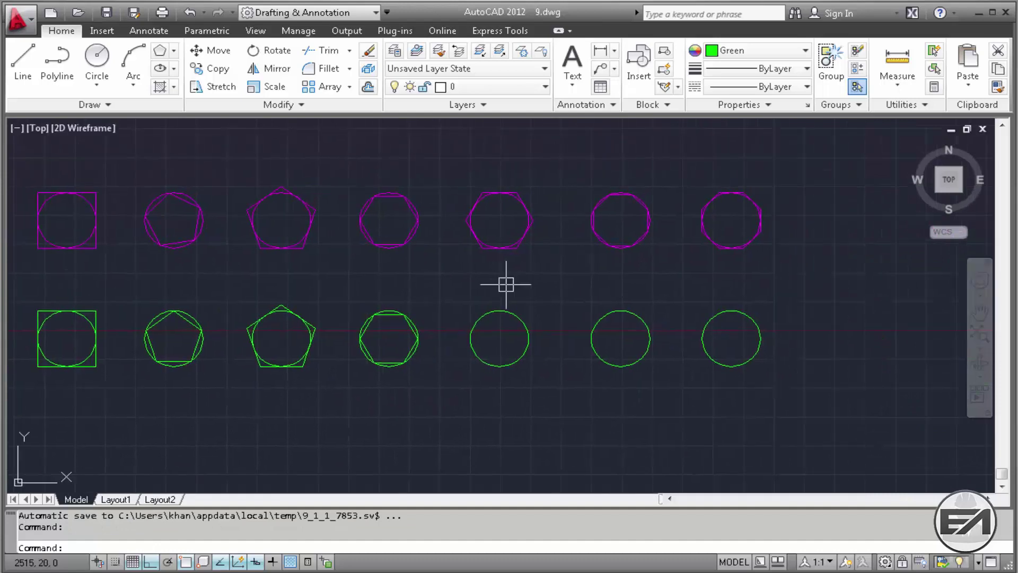
middle_drag(561, 311, 571, 331)
scroll(481, 300, up, 2)
Draw a radius-12 hexagon circumscribed about the following green circle
key(Return)
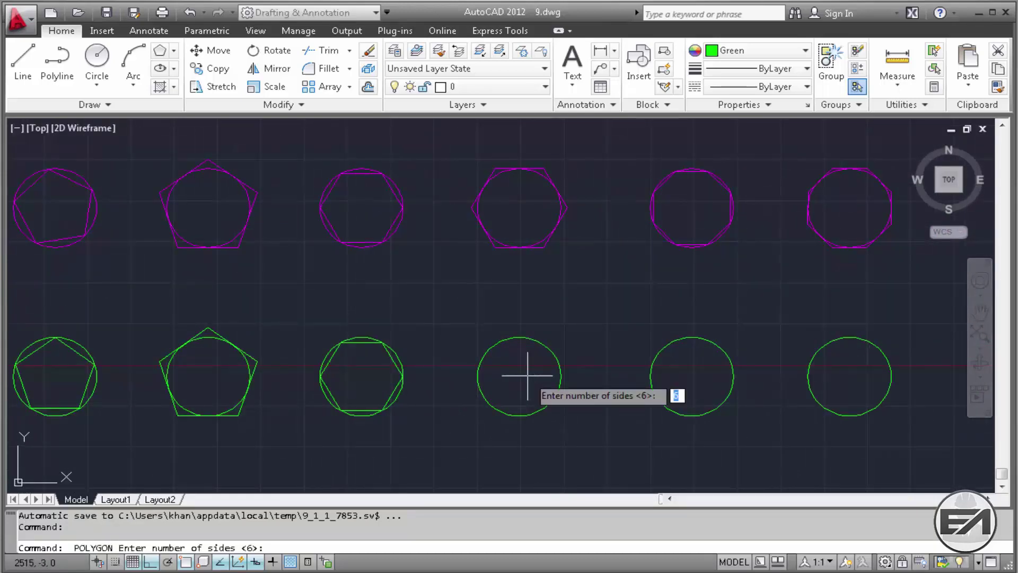
text(6)
key(Return)
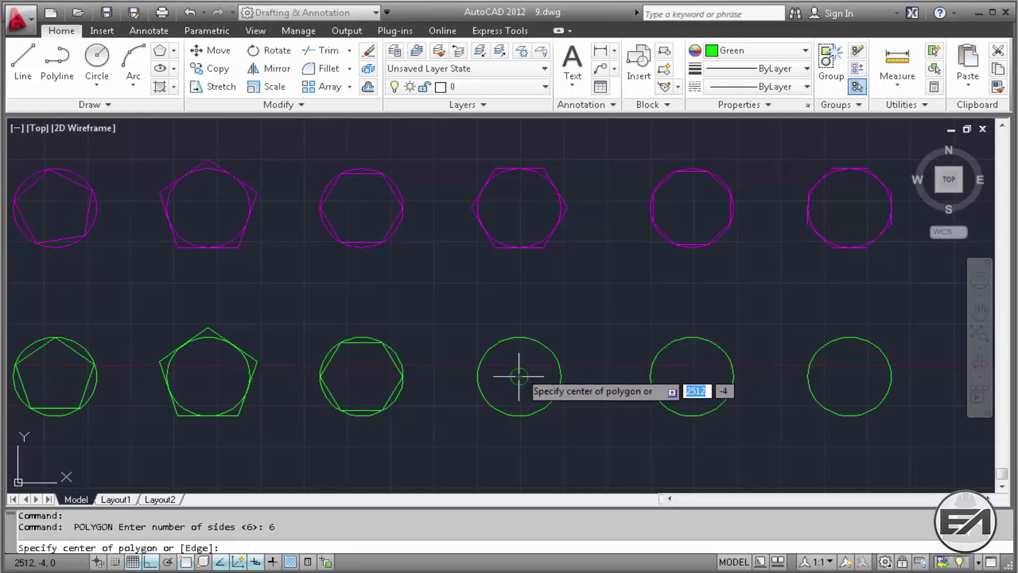
click(519, 375)
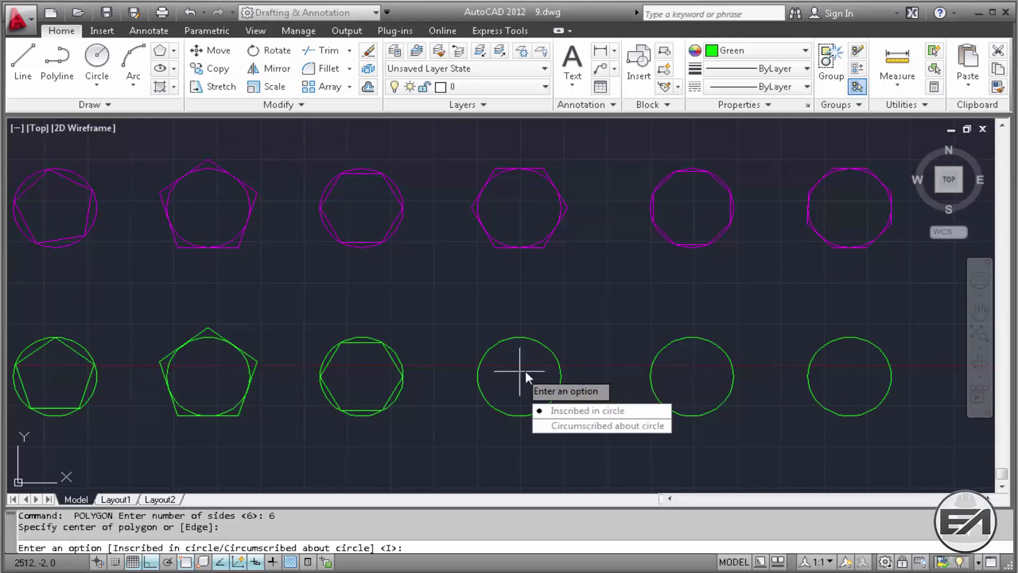
click(600, 425)
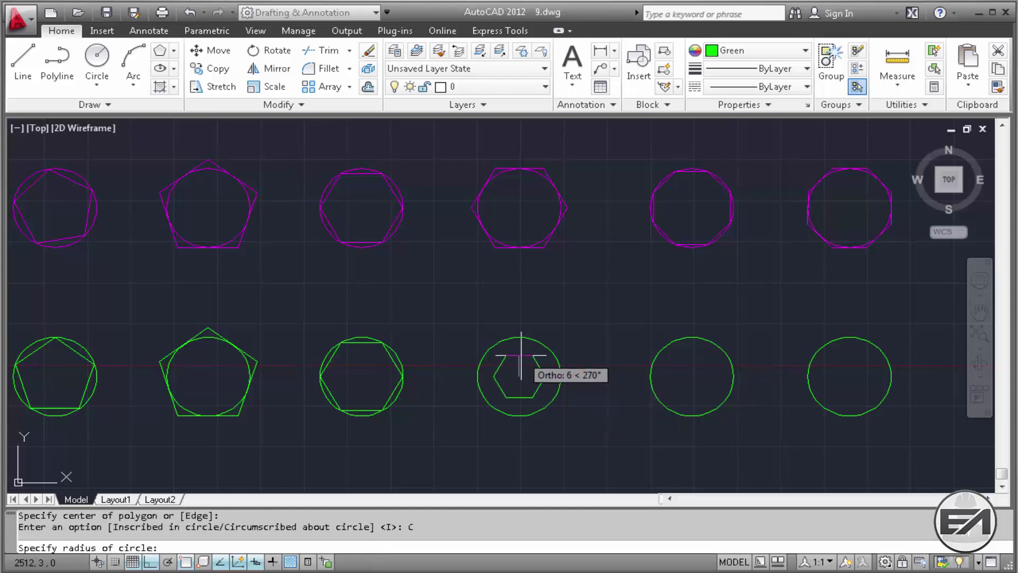
text(12)
key(Return)
middle_drag(624, 303, 509, 299)
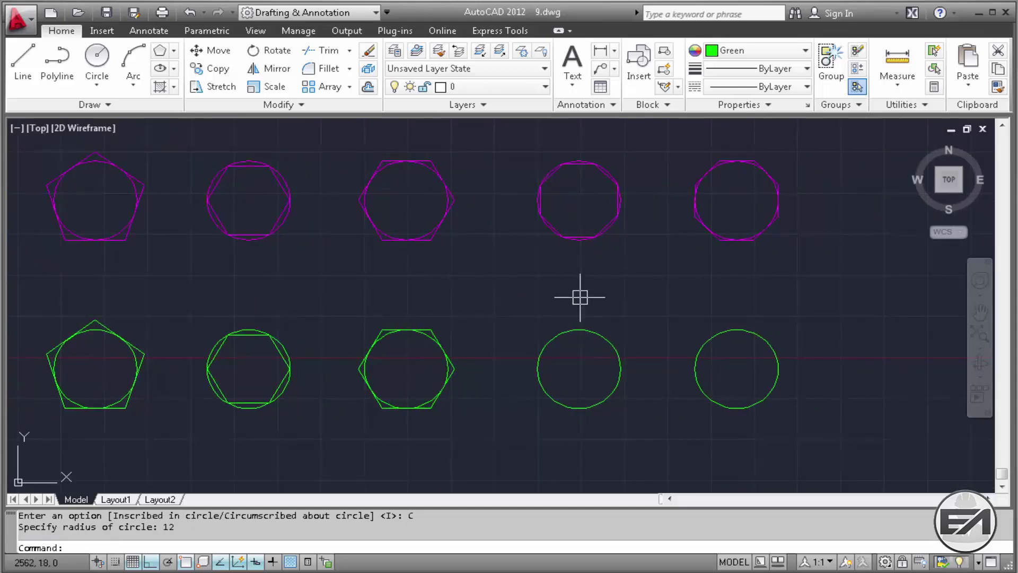
key(Return)
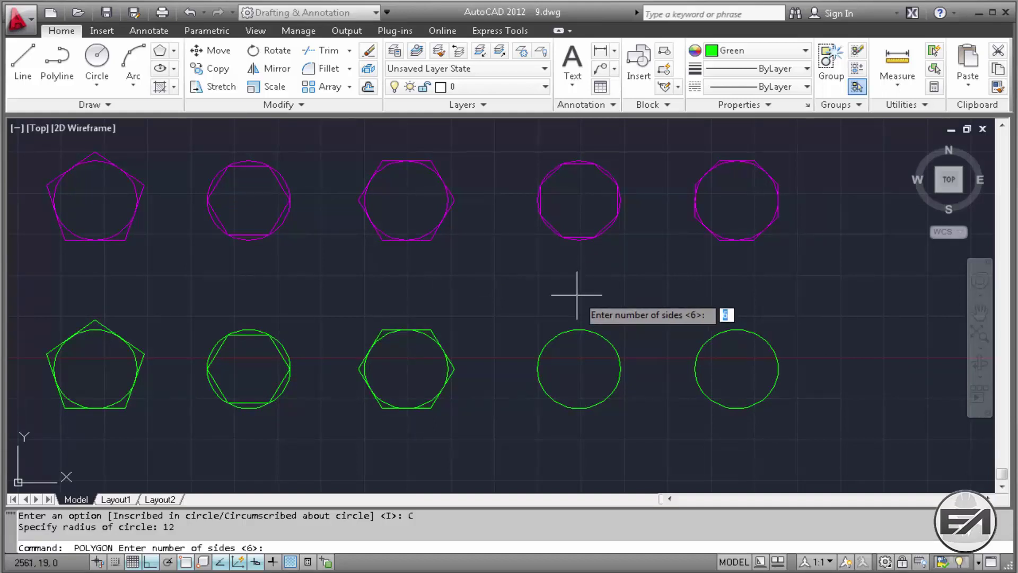
Draw an 8-sided polygon of radius 12 inscribed in the next green circle
text(8)
key(Return)
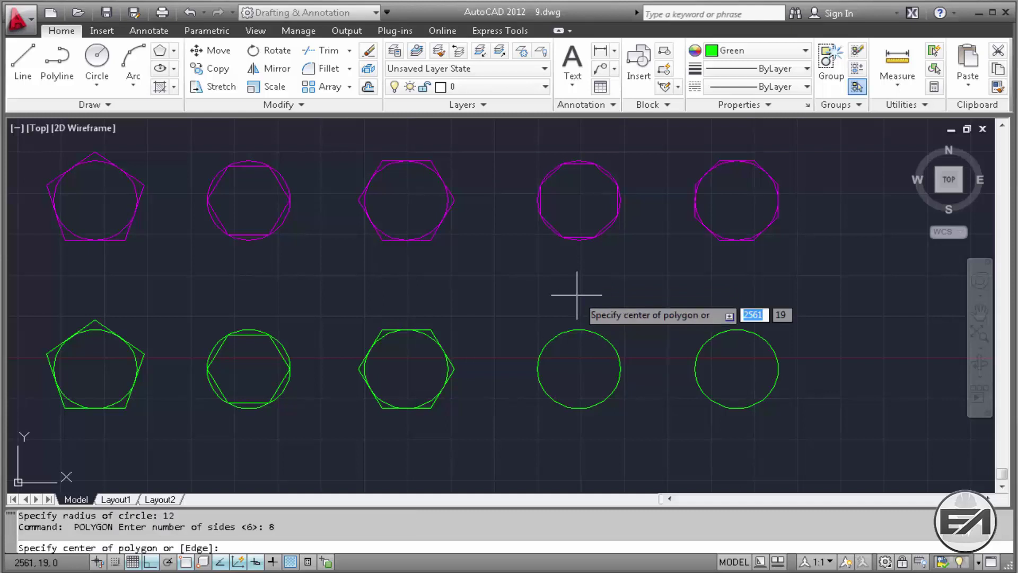
click(582, 369)
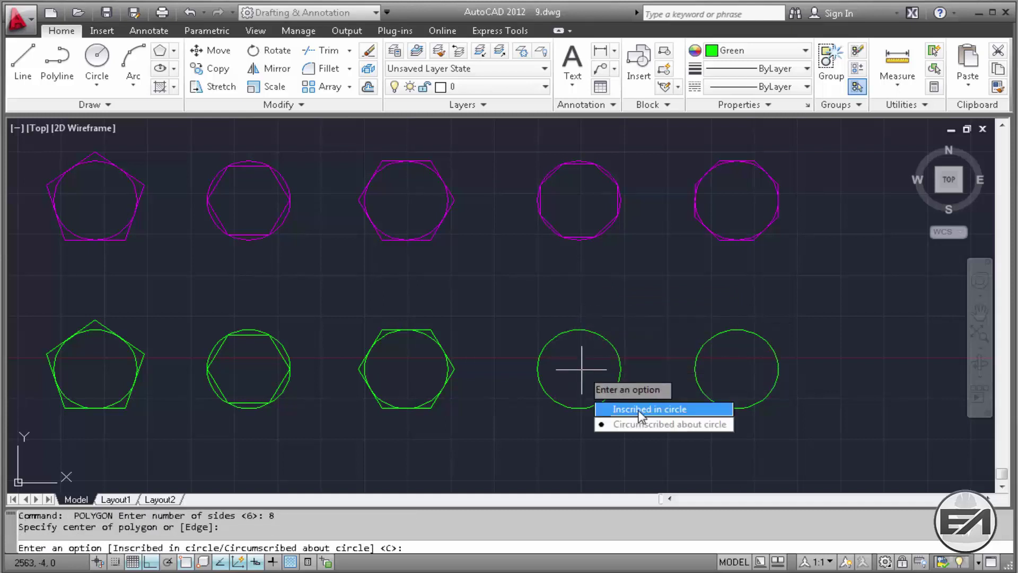
click(646, 410)
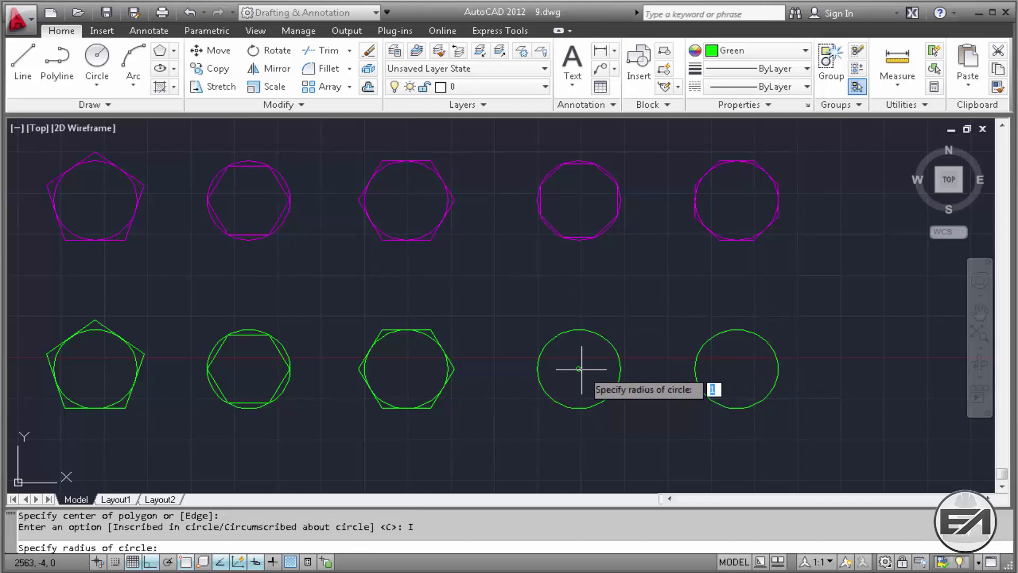
text(12)
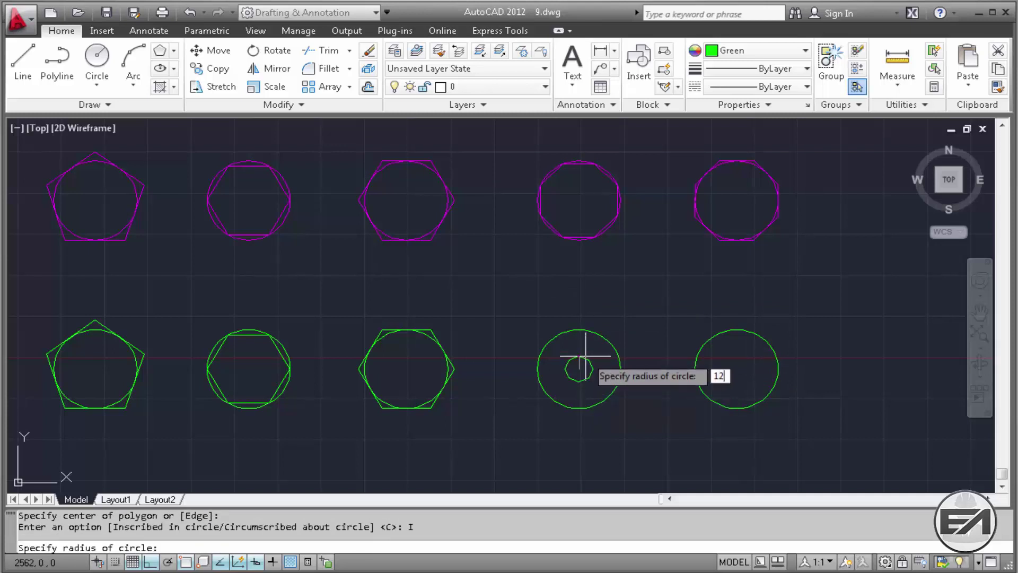
key(Return)
middle_drag(718, 332, 693, 316)
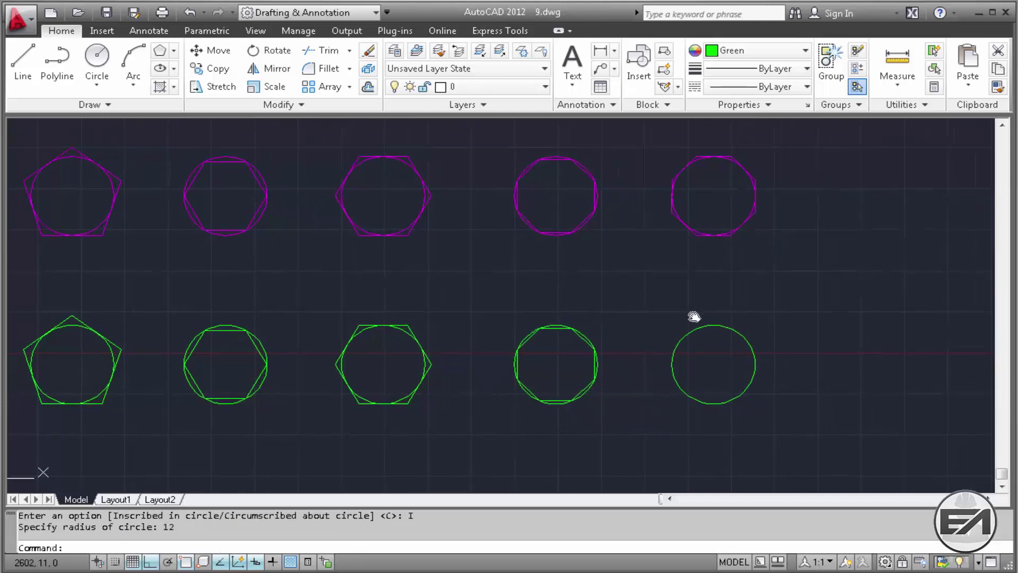
Draw a radius-12 octagon circumscribed about the last green circle, then zoom out
key(Return)
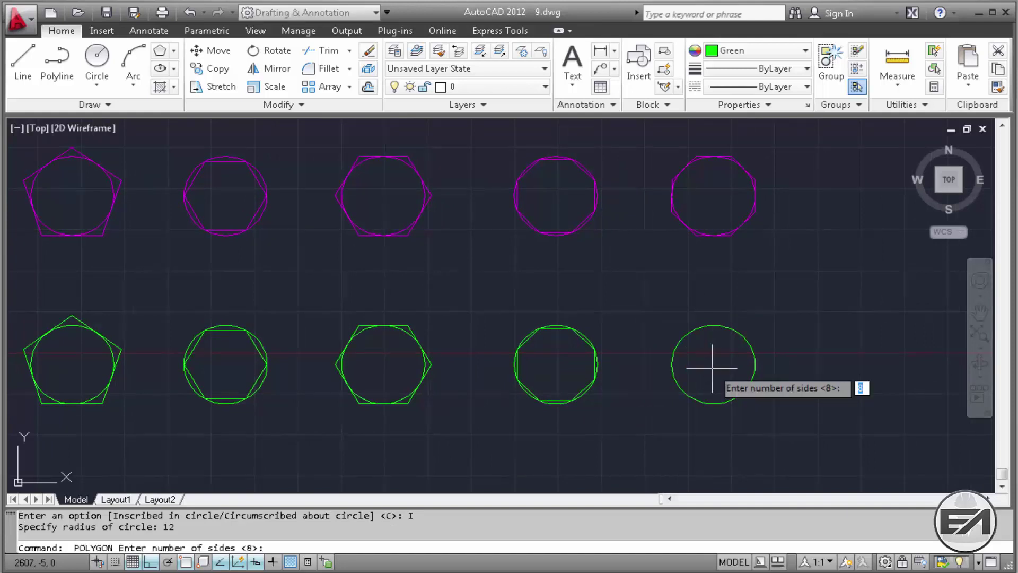
key(Return)
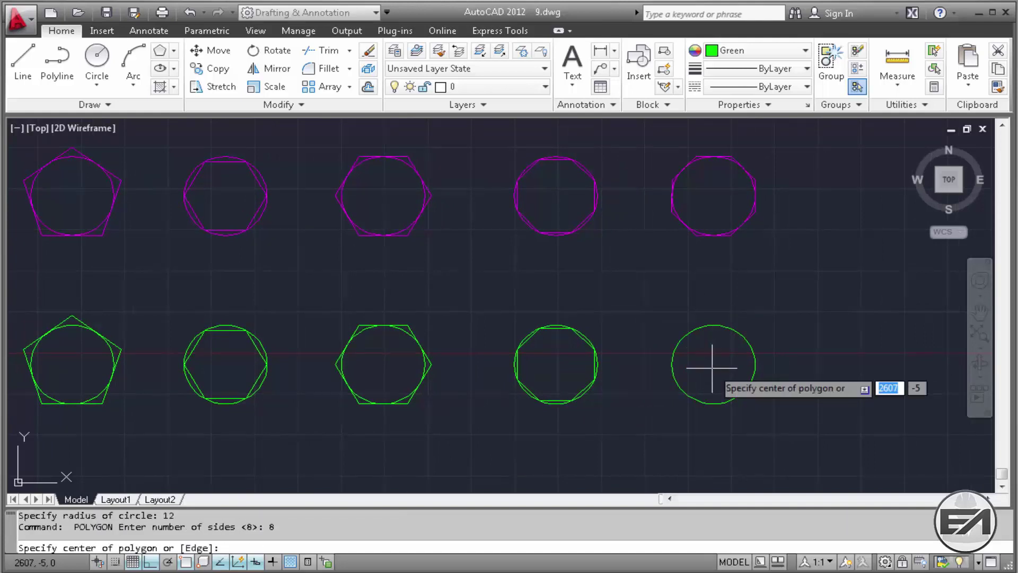
click(715, 364)
key(Down)
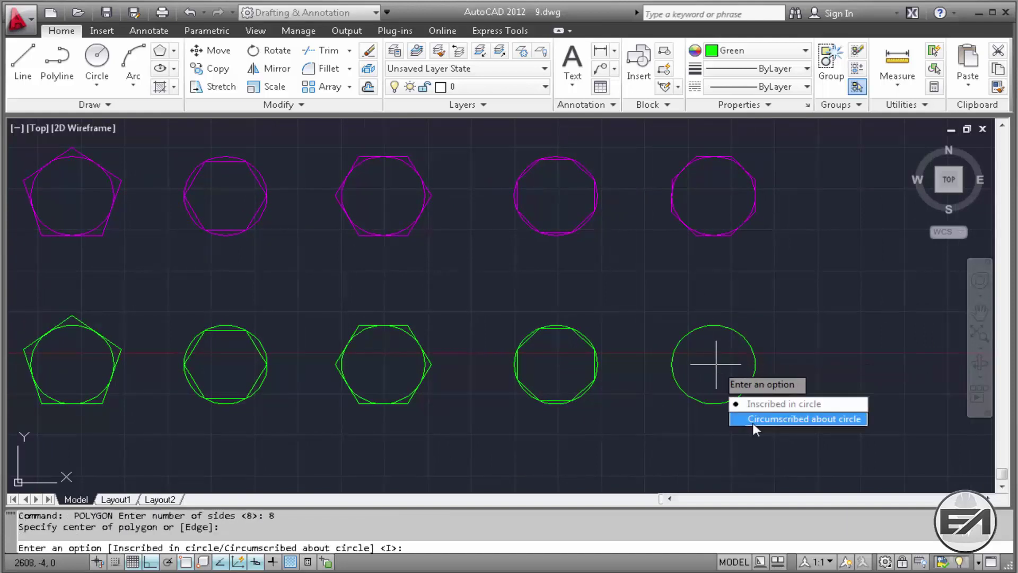
click(753, 423)
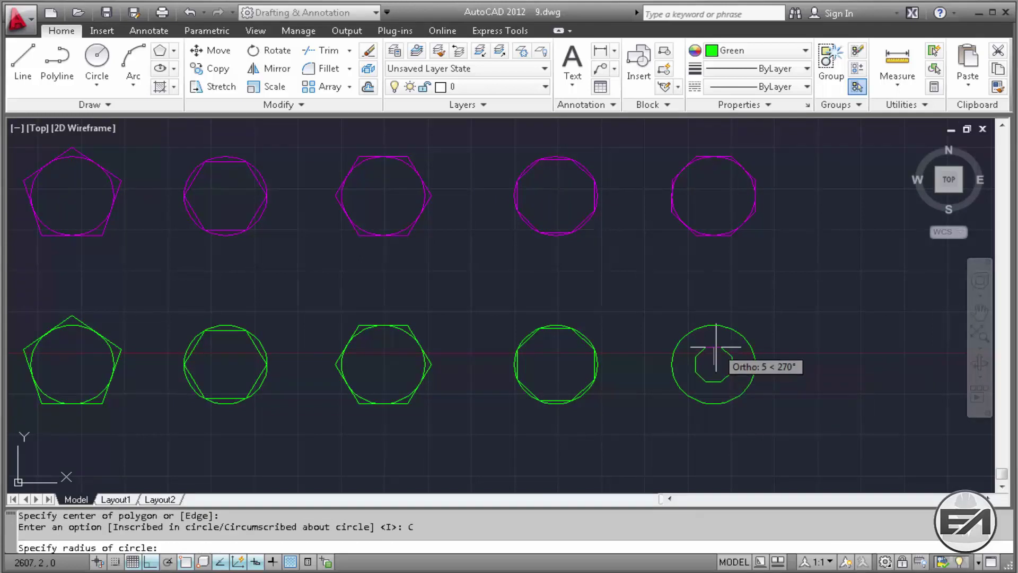
text(12)
key(Return)
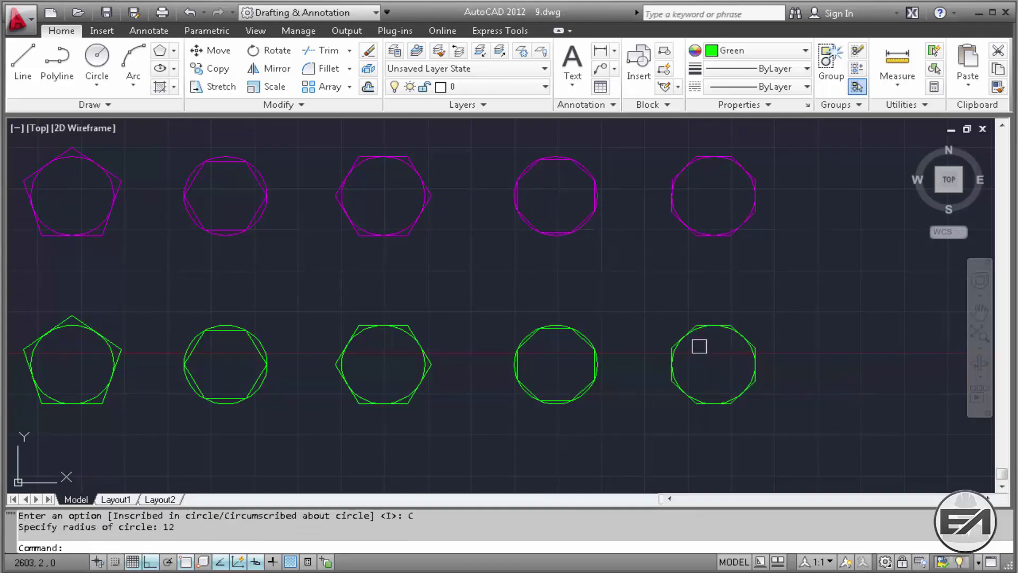
scroll(570, 296, down, 2)
middle_drag(573, 294, 683, 295)
Pan right so both full rows, triangles through octagons, are visible
middle_drag(496, 302, 602, 300)
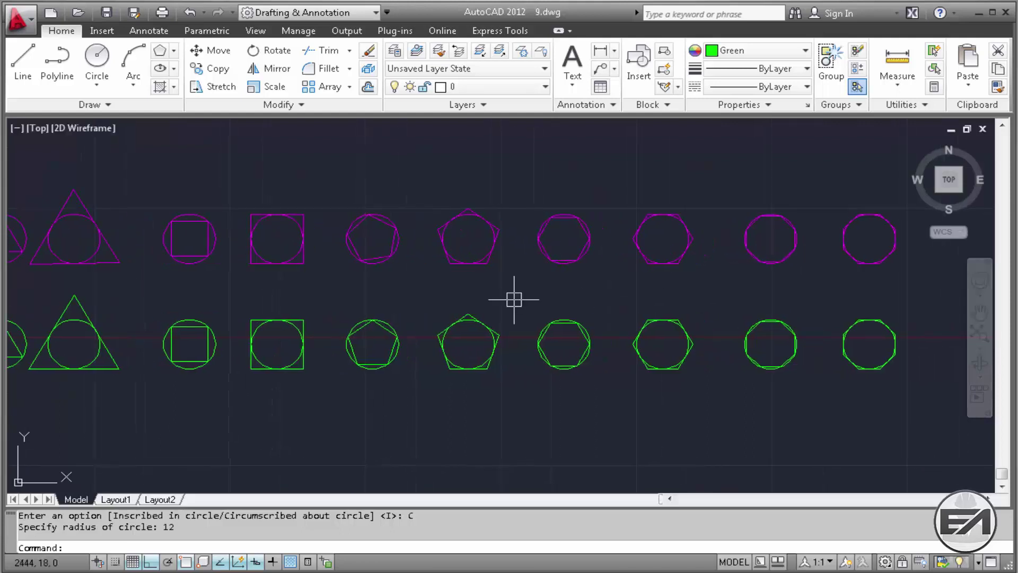